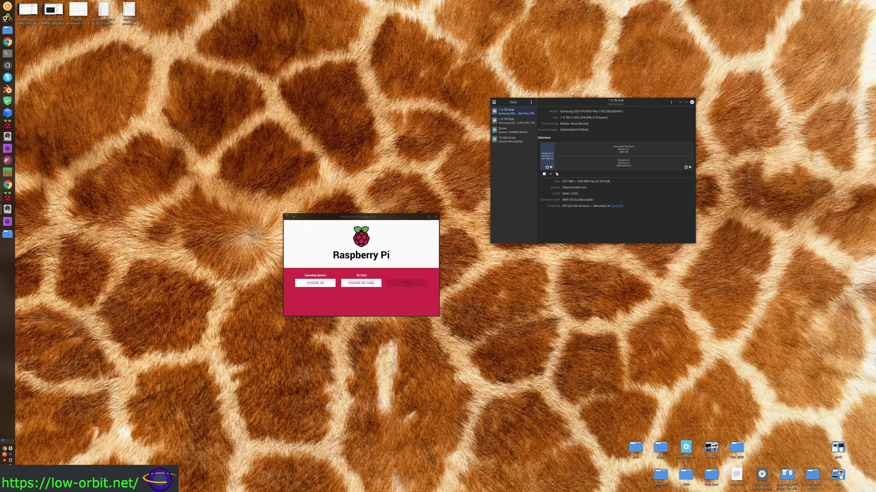
Step: Show the 16 GB Generic MicroSD drive's partitions in Disks, then list the imager's operating systems
click(505, 141)
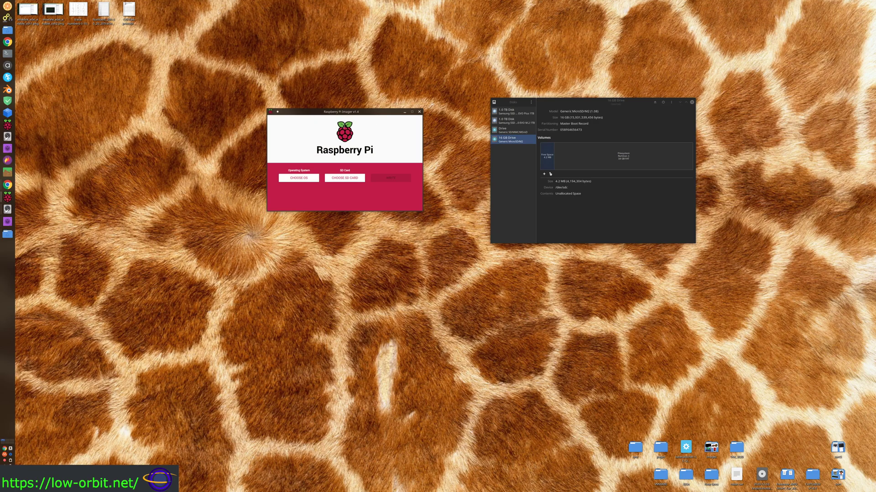
right_click(30, 51)
click(40, 46)
click(300, 182)
click(303, 183)
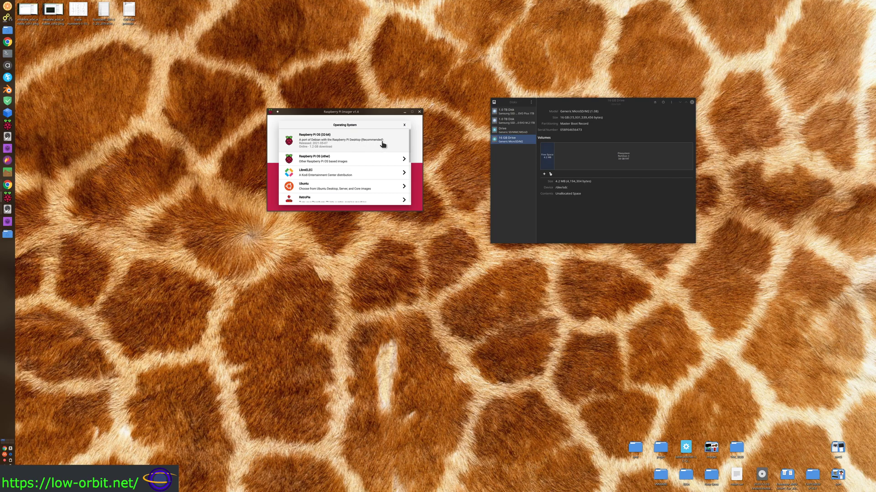
Step: Select Raspberry Pi OS (32-bit), then browse the OS list down to Use custom and back
click(322, 141)
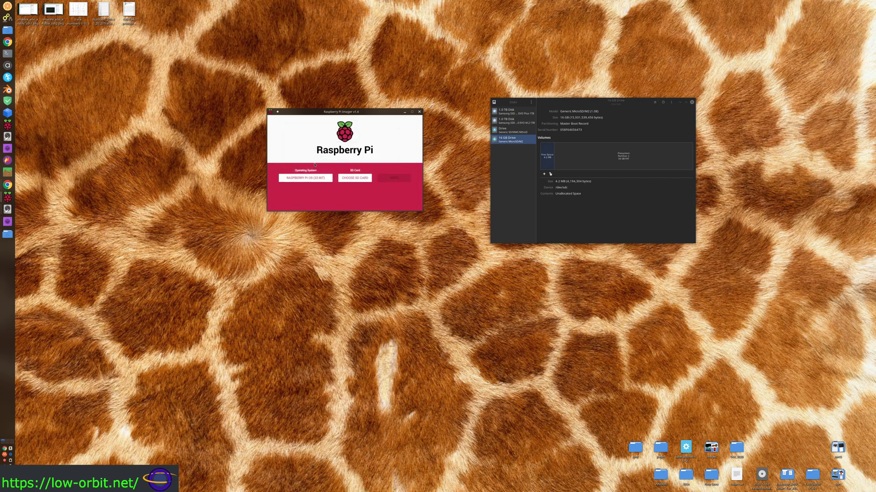
click(308, 181)
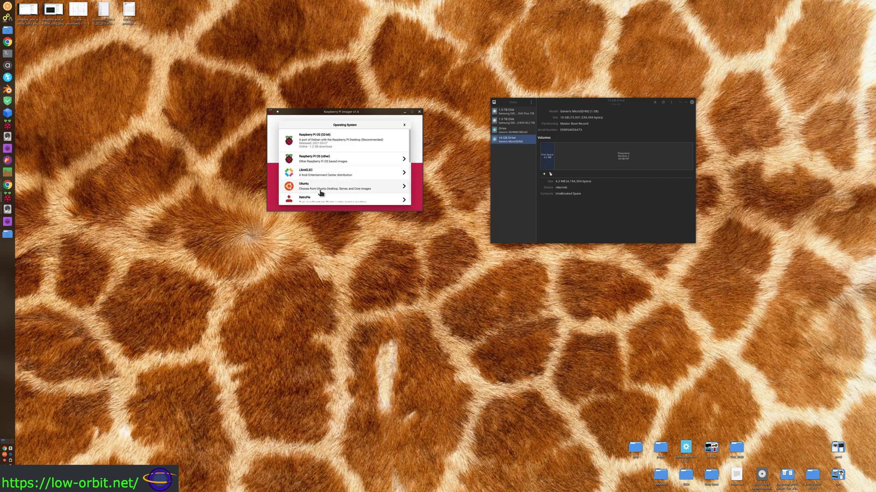
scroll(317, 178, down, 3)
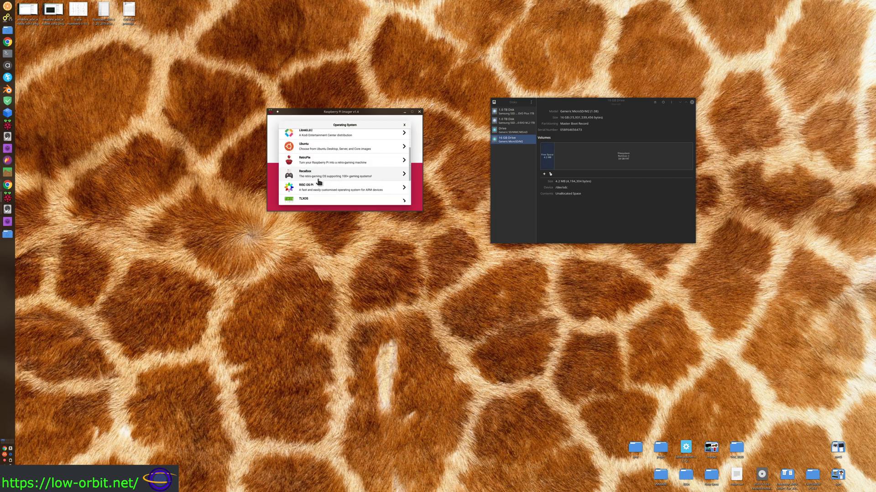
scroll(318, 182, down, 2)
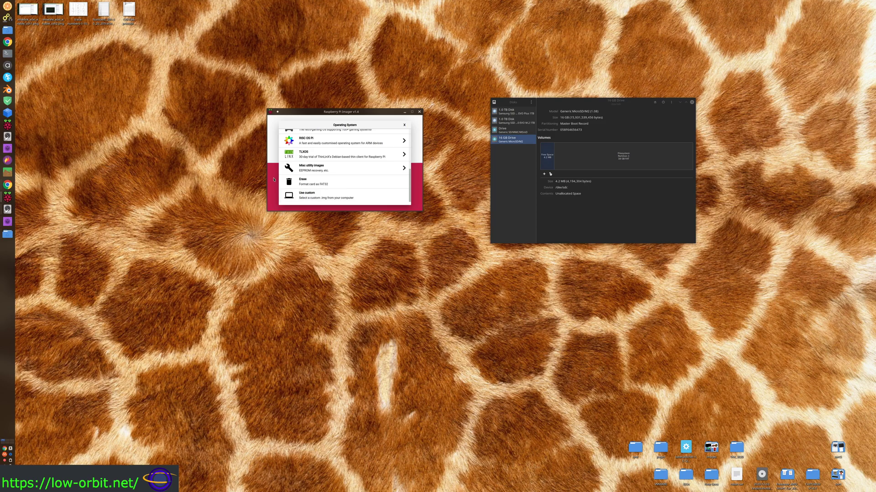
scroll(310, 191, up, 10)
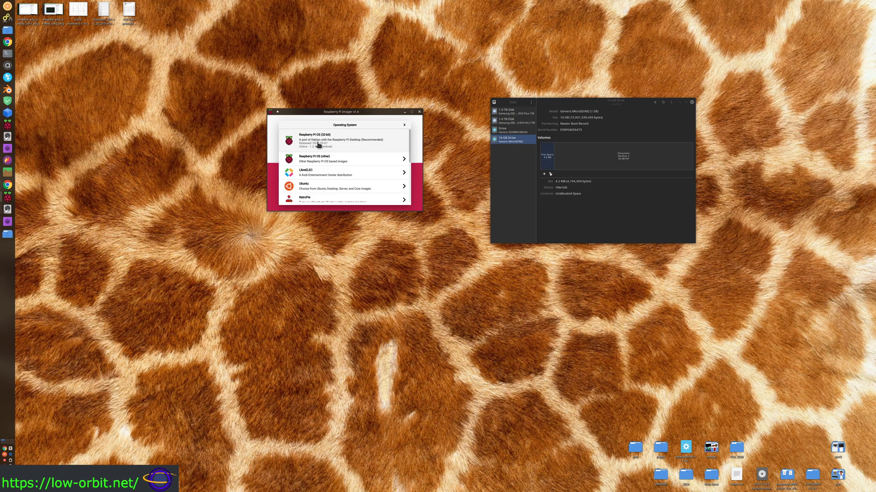
Step: Keep Raspberry Pi OS (32-bit) and choose the 15.9 GB Generic MicroSD card as target
click(318, 145)
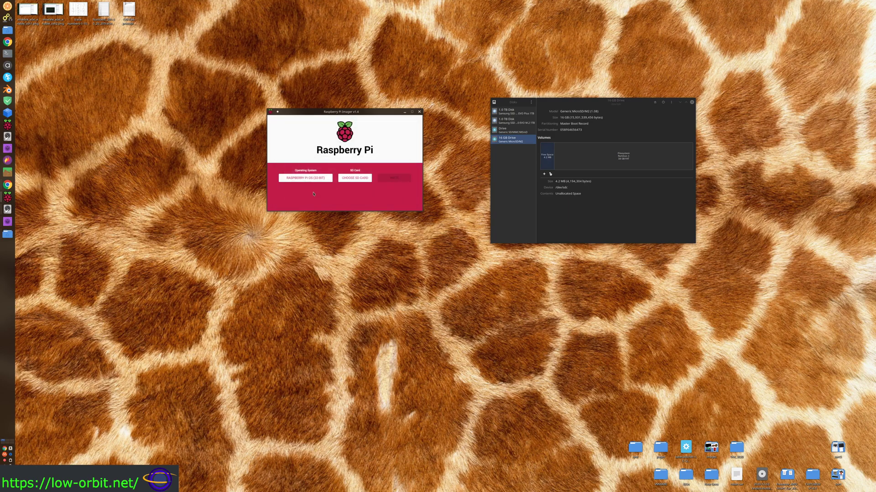
click(355, 179)
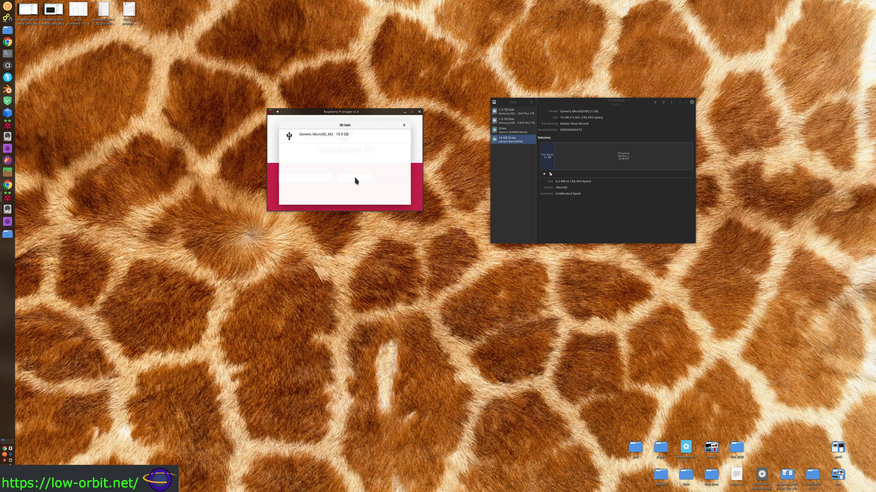
click(322, 137)
click(355, 178)
click(335, 139)
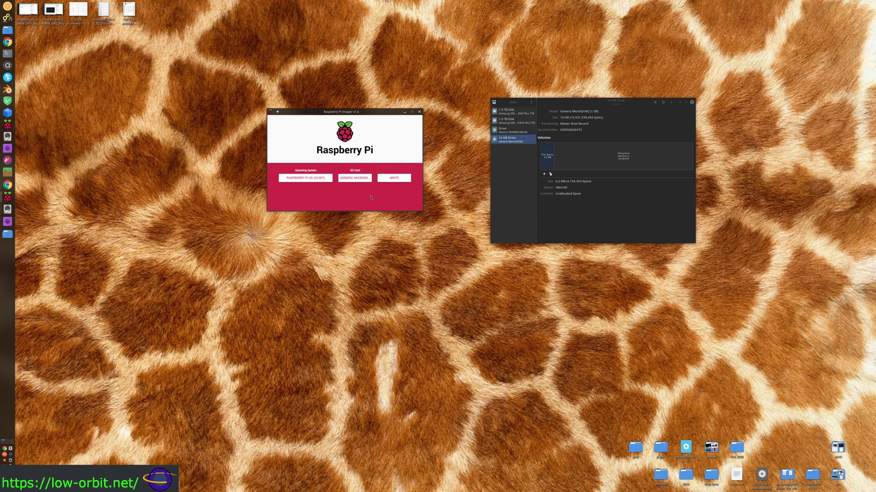
click(360, 180)
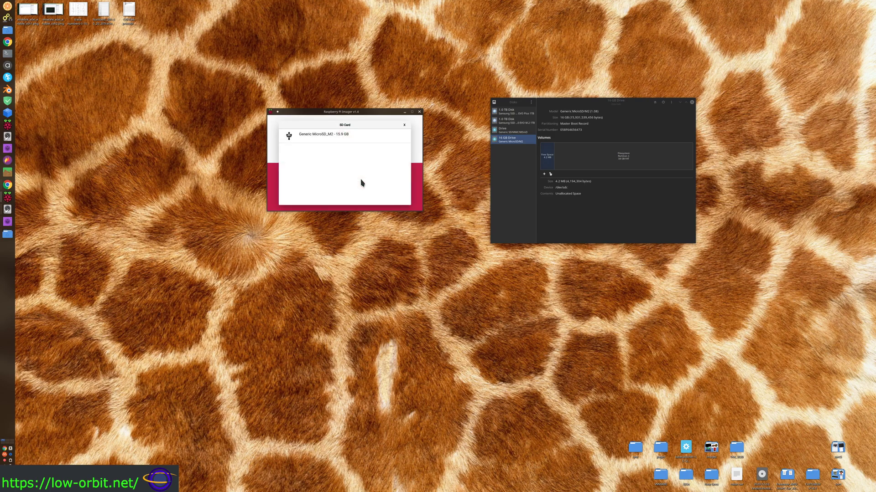
click(340, 146)
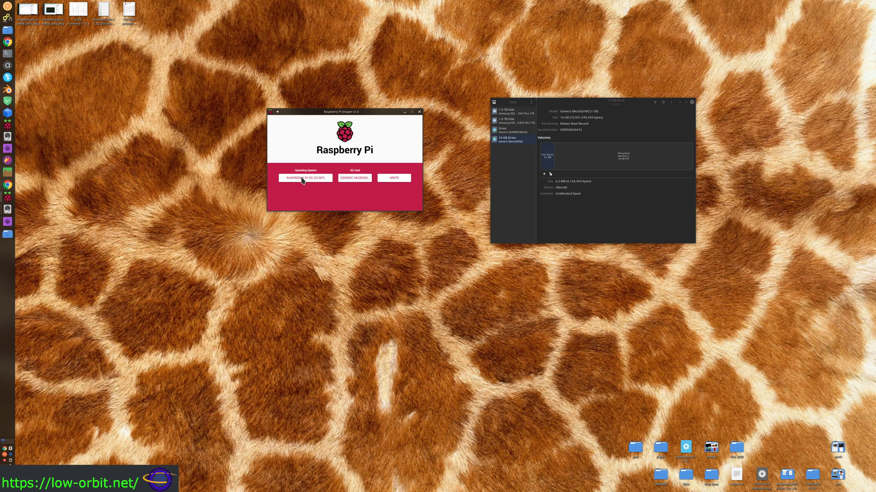
Step: Start the write to the microSD card and accept the erase warning with YES
click(395, 182)
key(Escape)
drag(288, 114, 261, 144)
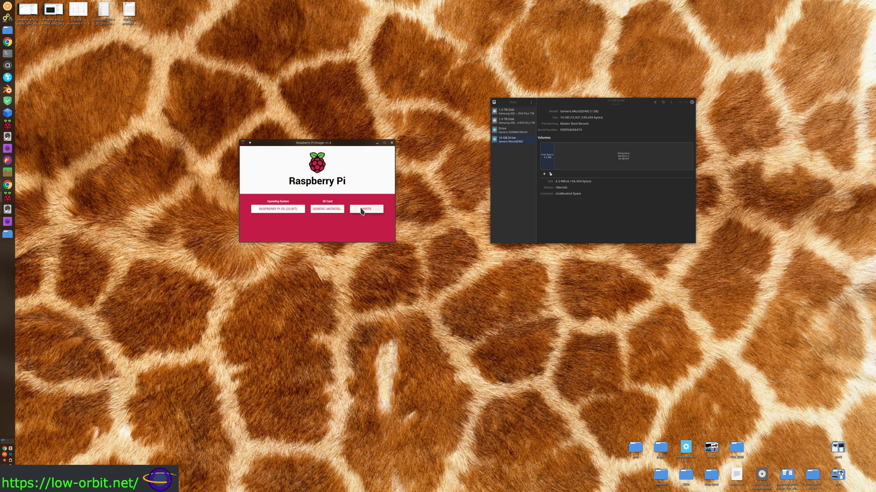
click(358, 210)
click(325, 208)
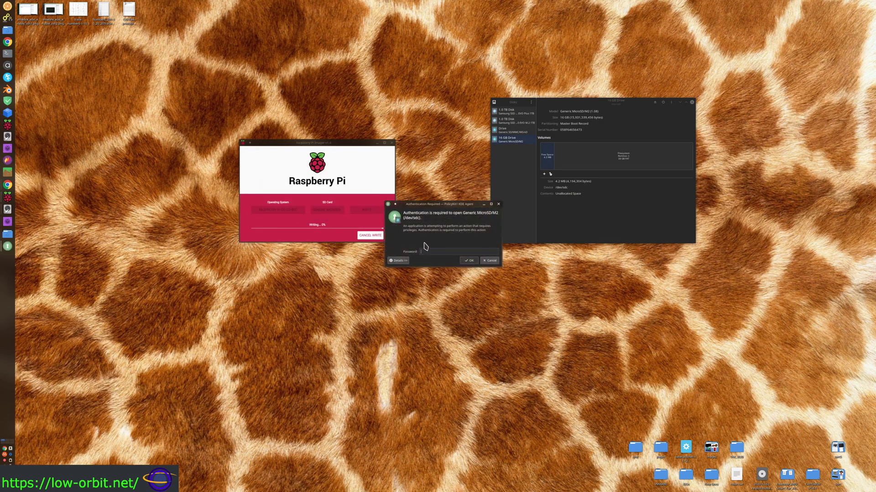
Step: Authorize the write with the account password and move the imager window back up
text(aaaaaaaaaa)
key(Return)
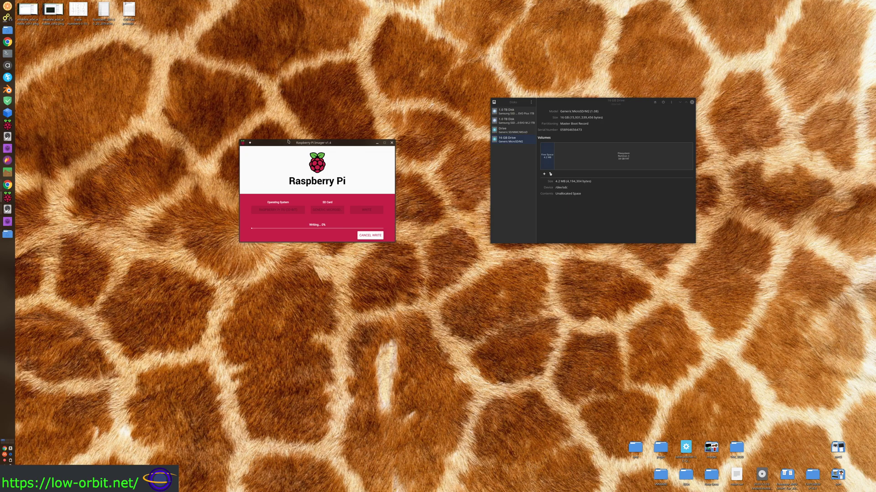
drag(289, 145, 317, 116)
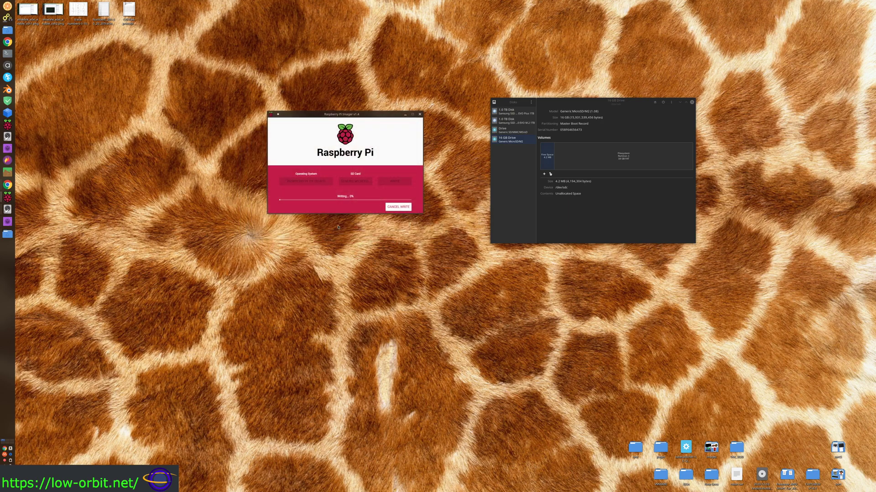
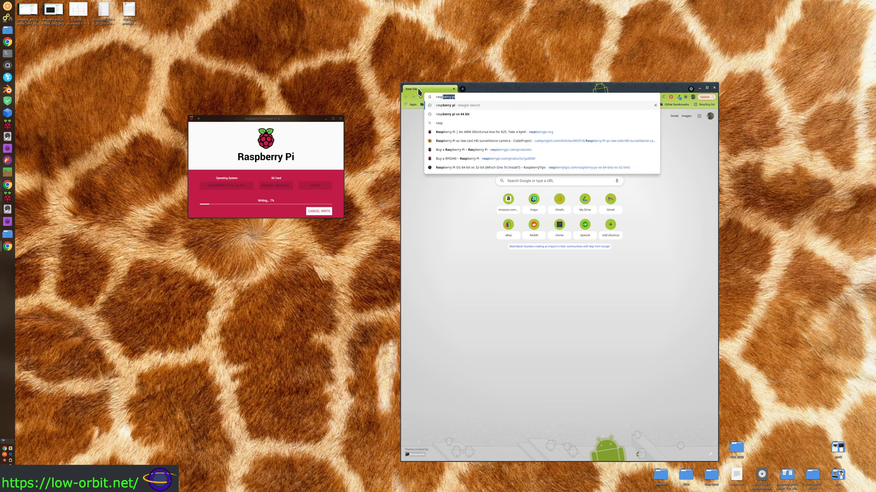
Step: Google 'raspberry pi' and open the official Raspberry Pi website and its menu
text(rry )
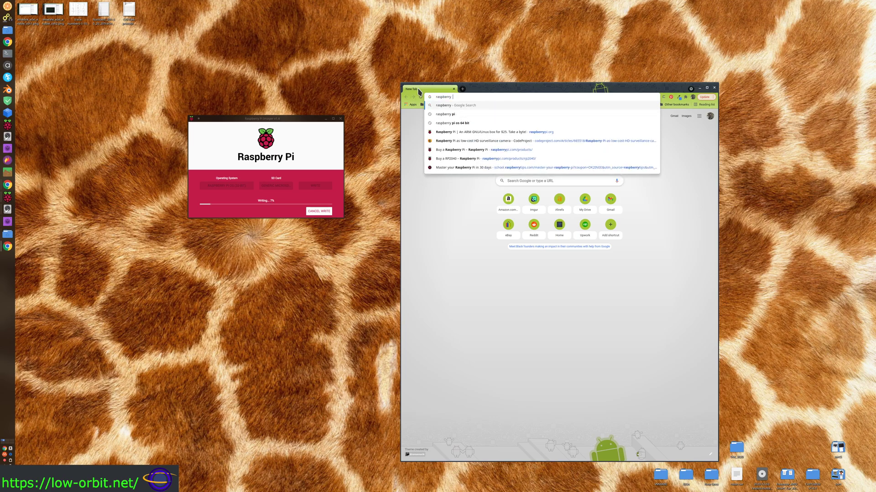
text(pi)
key(Return)
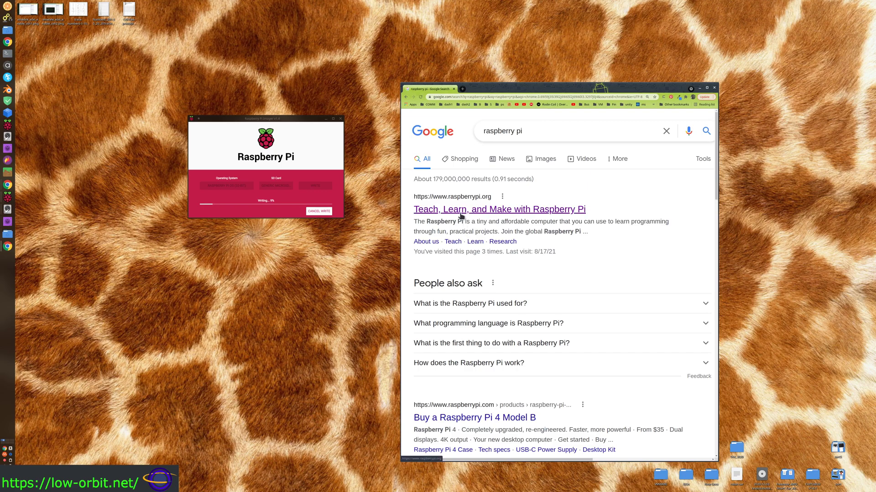
click(460, 211)
drag(546, 90, 530, 36)
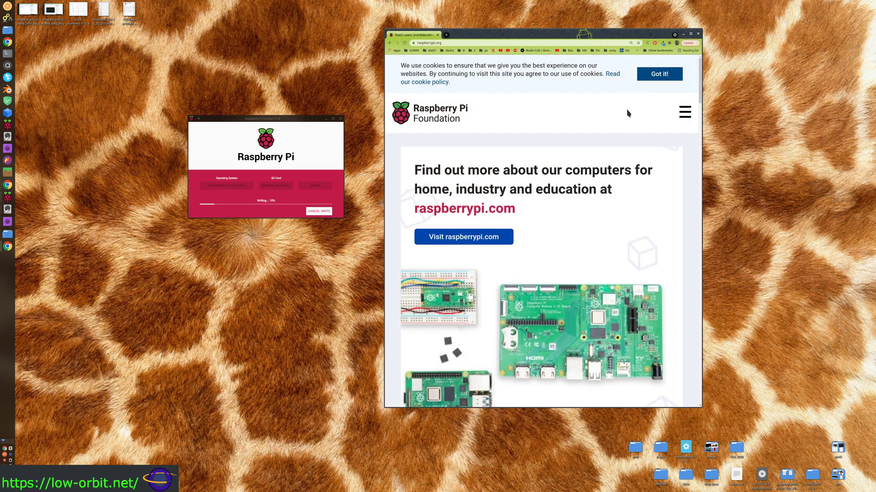
click(686, 116)
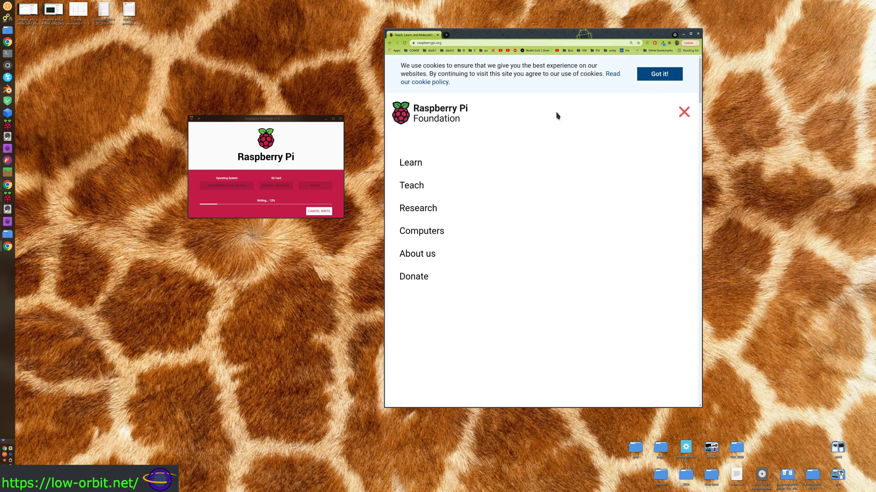
Step: Search 'raspberry pi imager' and open the 'Introducing Raspberry Pi Imager' news article
key(alt+Left)
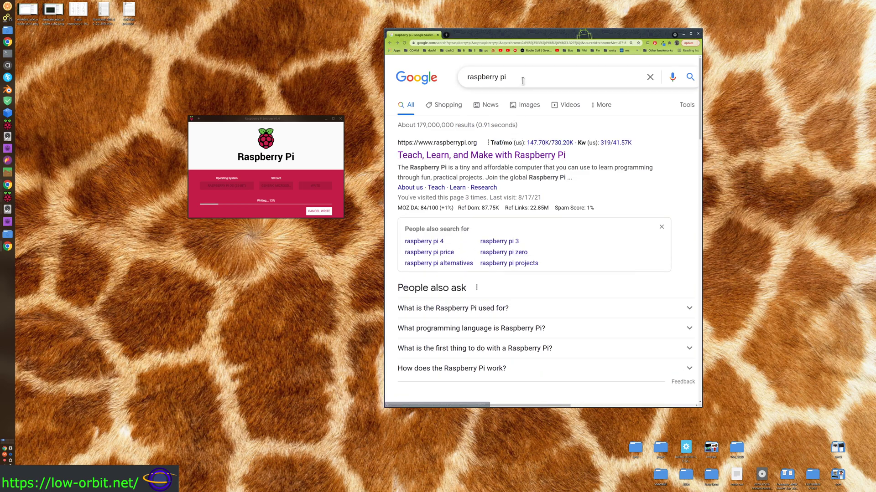
click(523, 81)
text(imager)
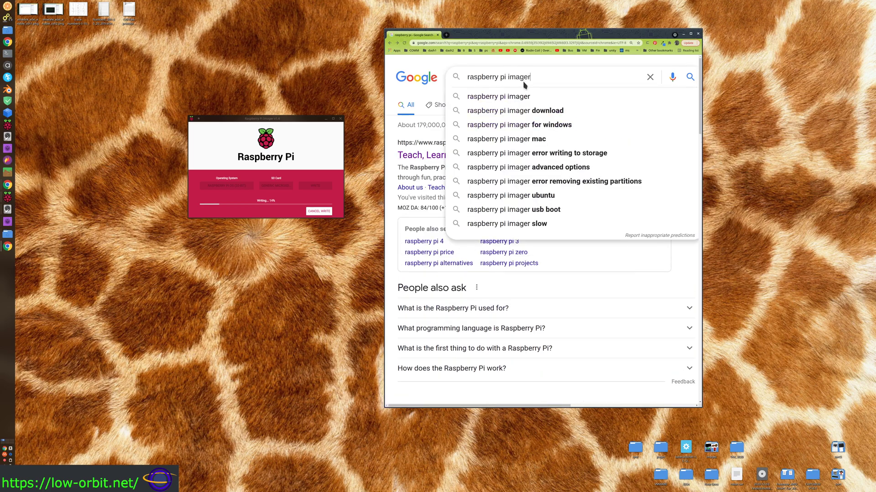
key(Return)
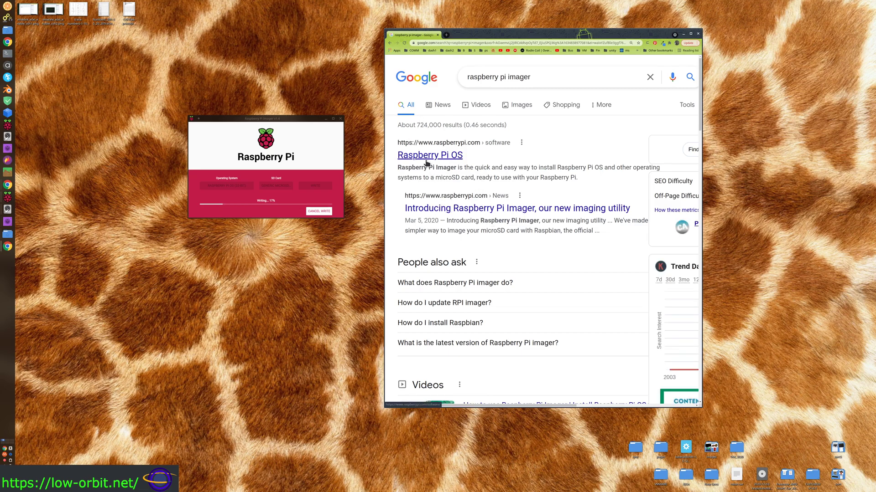
click(464, 210)
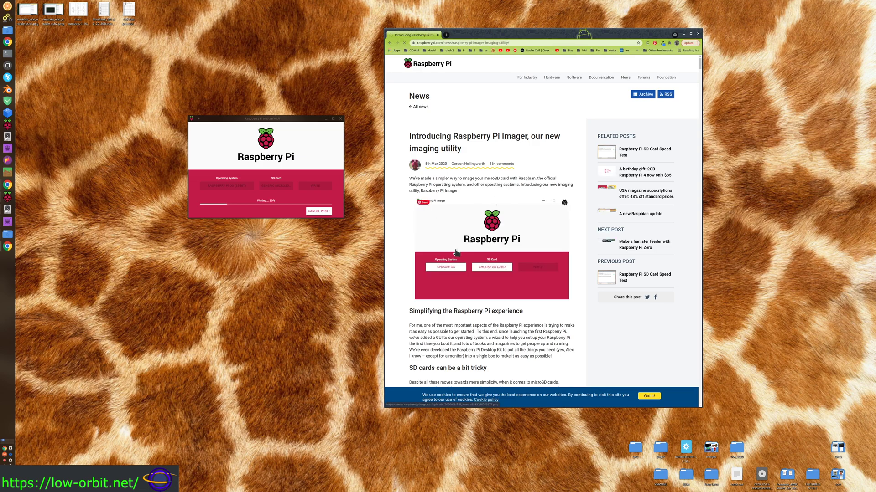
Step: Skim the Imager article, then open the Raspberry Pi OS software page from the search results
scroll(456, 252, down, 9)
scroll(488, 269, down, 10)
scroll(569, 223, up, 15)
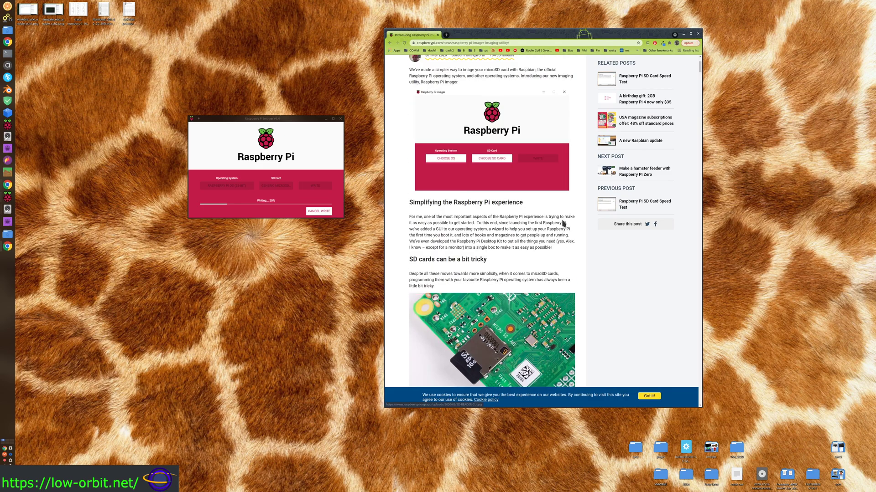
scroll(562, 223, up, 3)
scroll(446, 250, up, 1)
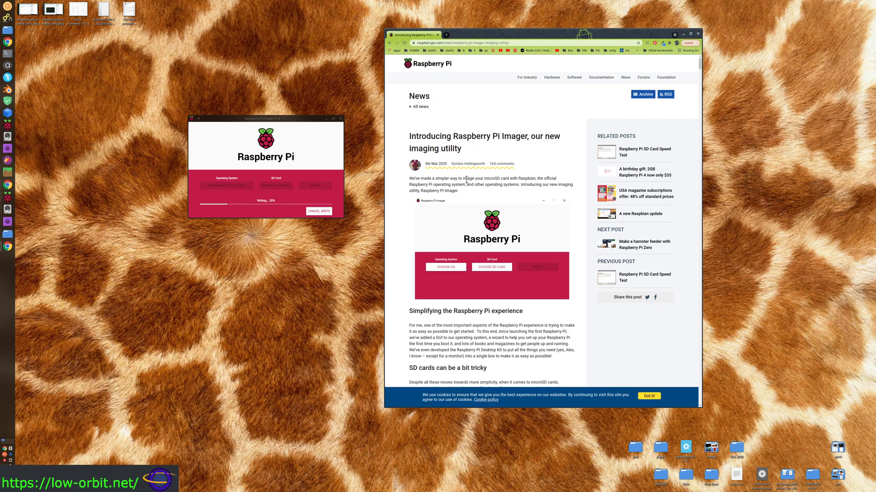
key(alt+Left)
click(572, 81)
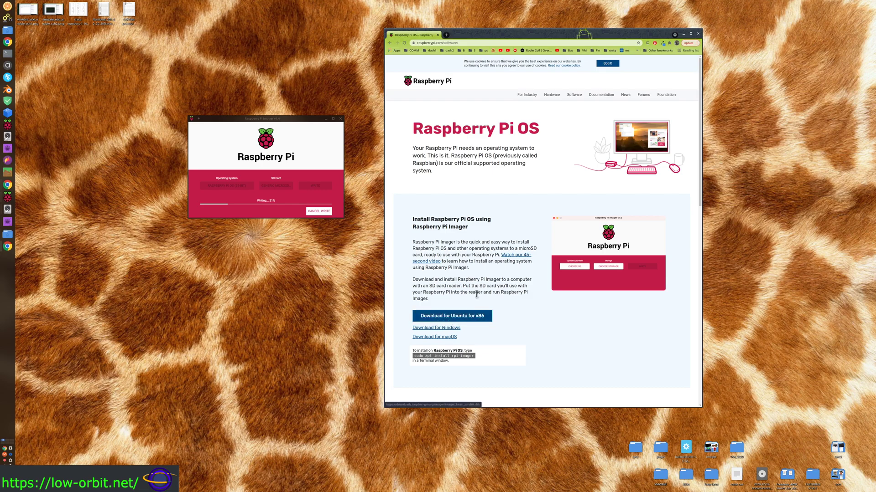
Step: Download the Raspberry Pi Imager 1.4.2 .deb for Ubuntu x86 and keep the file
scroll(485, 313, down, 2)
scroll(485, 313, down, 3)
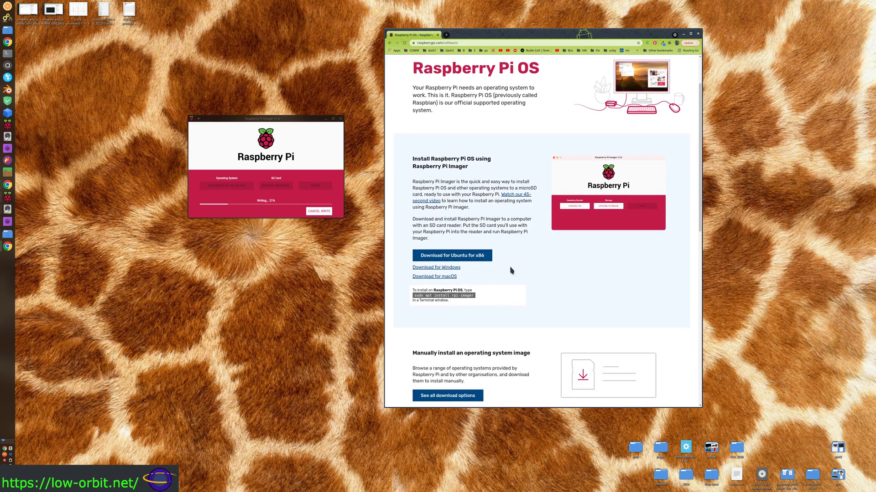
click(459, 256)
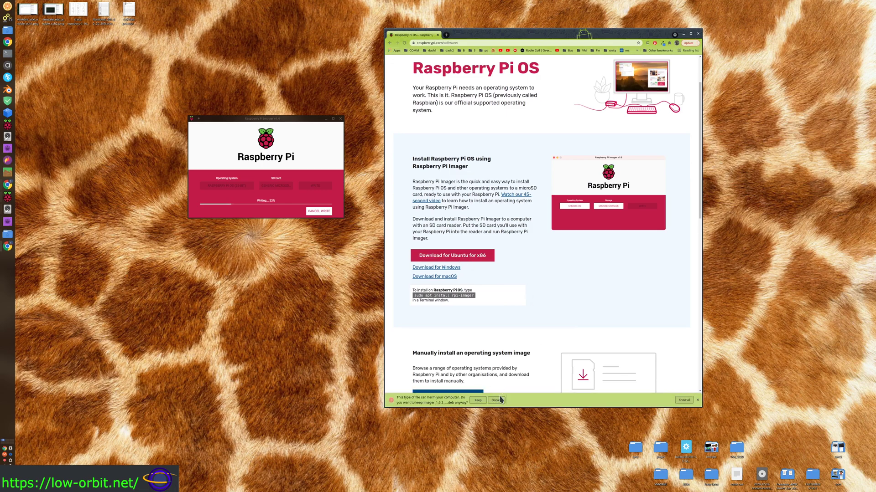
click(477, 401)
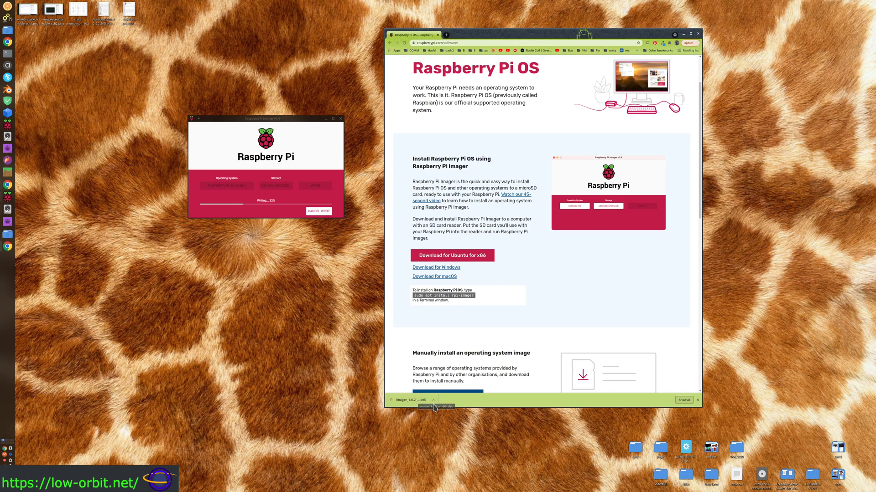
Step: Open a Konsole terminal, run pwd and ls in the home folder, then clear the screen
click(7, 55)
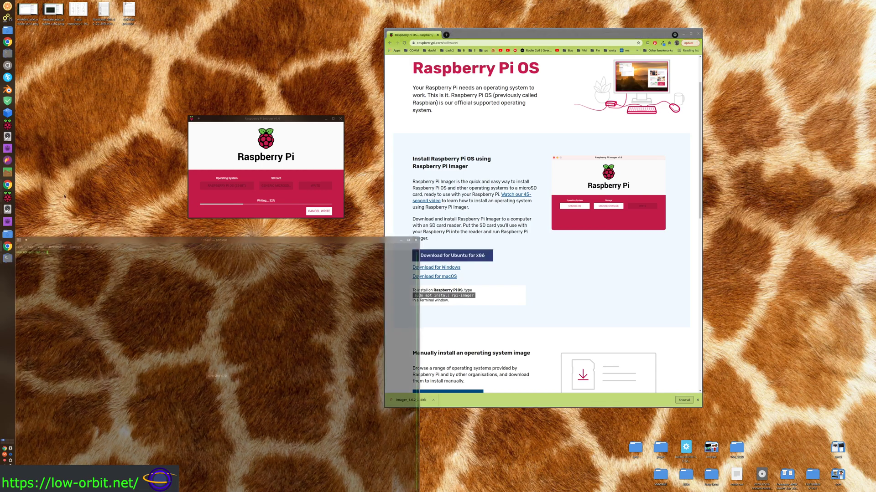
drag(284, 238, 338, 237)
text(pwd)
key(Return)
text(ls)
key(Return)
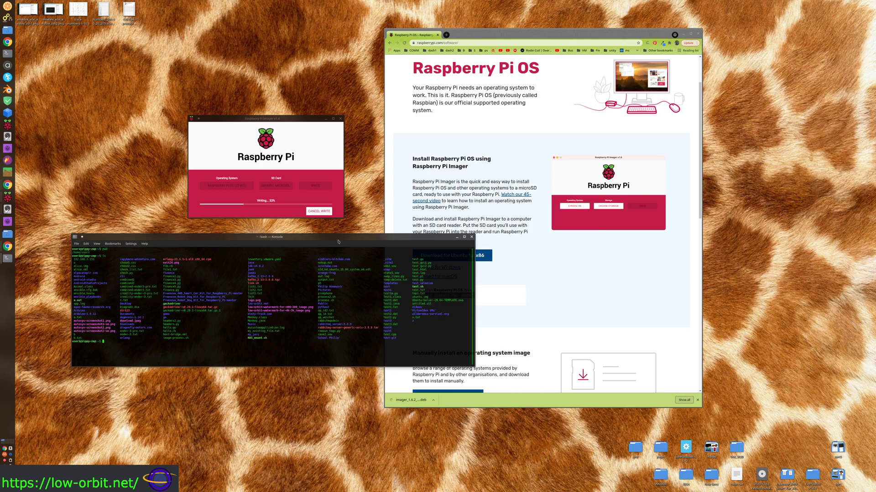
key(ctrl+l)
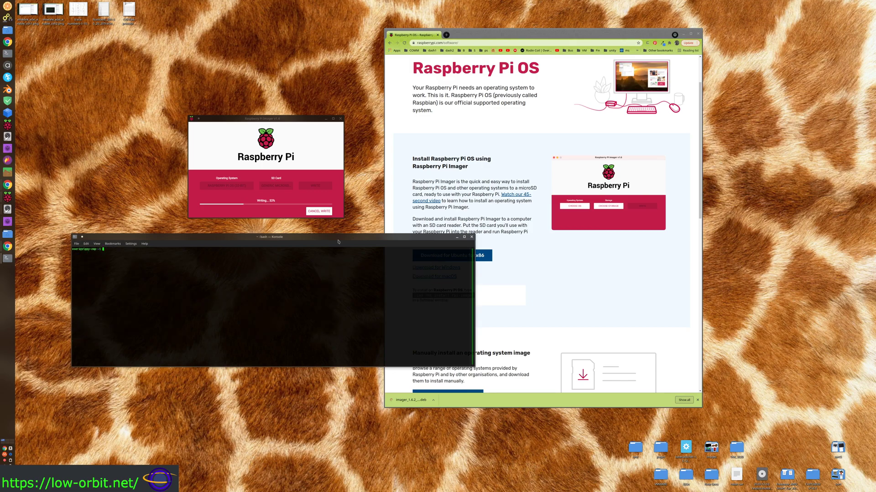
Step: Change into Downloads and list the .deb packages, including imager_1.4_amd64.deb and imager_1.6.2_amd64.deb
text(cd Do)
key(Tab)
key(Return)
text(ls *deb)
key(Return)
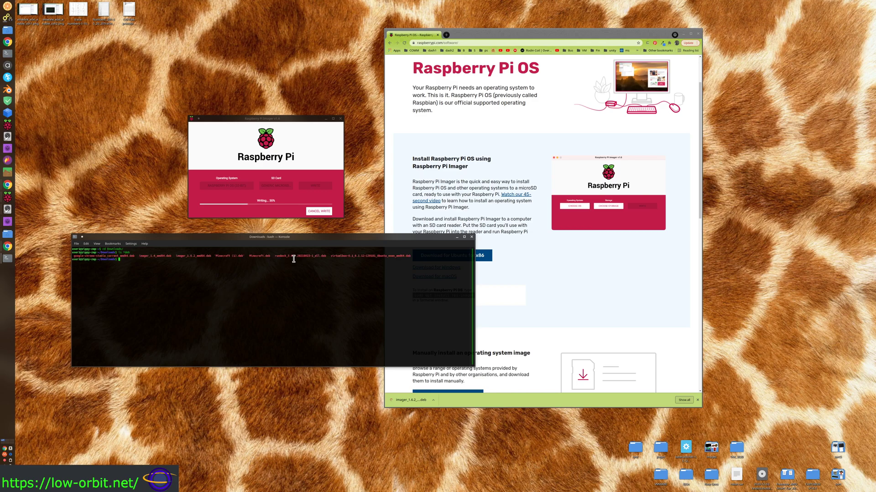
double_click(147, 256)
click(280, 119)
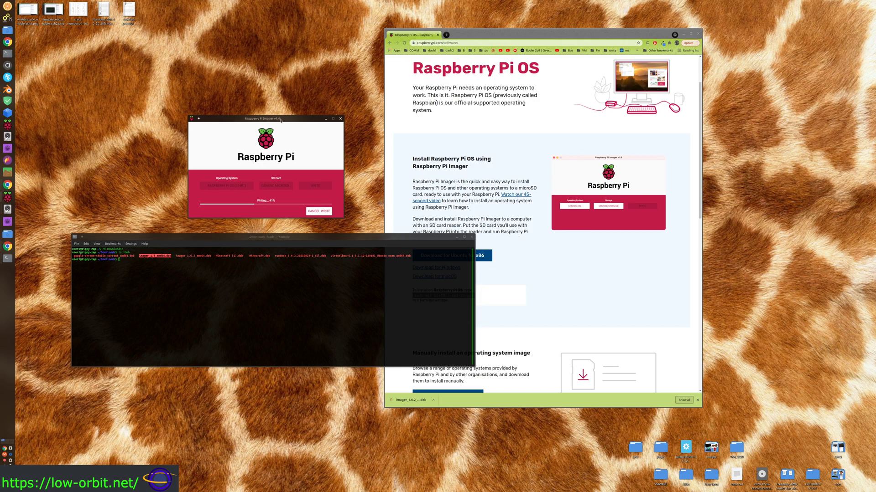
double_click(196, 256)
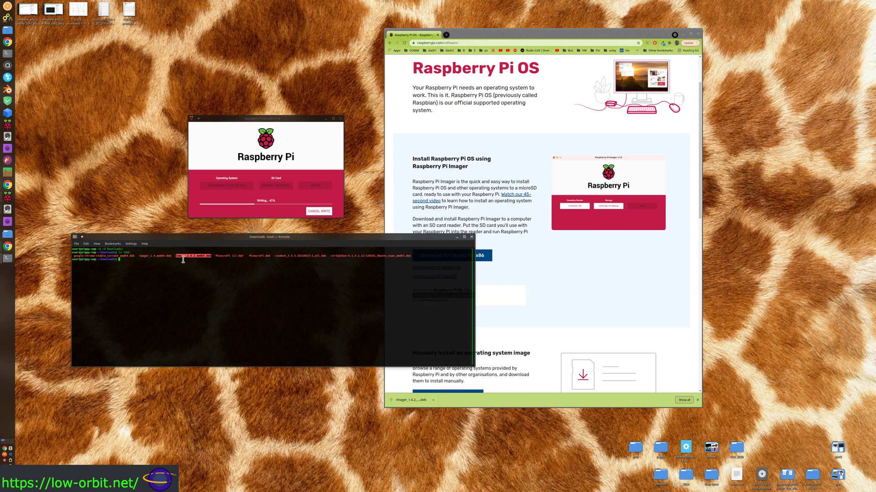
click(209, 265)
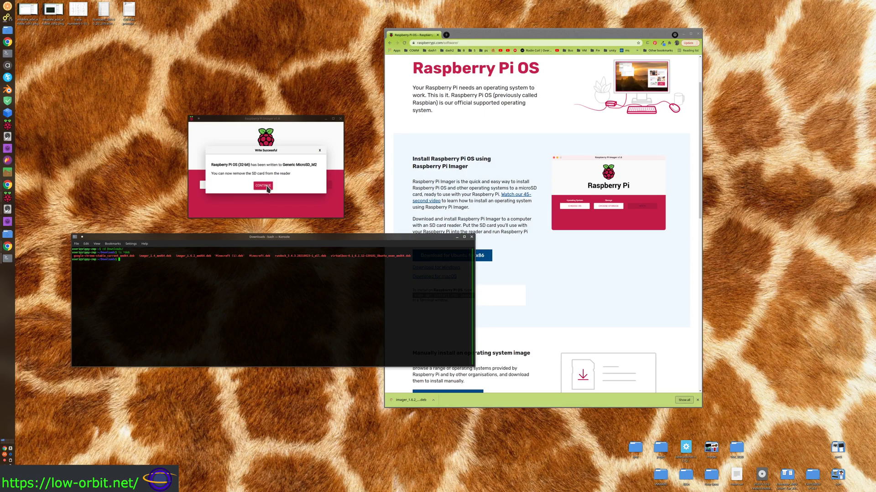
Step: Acknowledge the successful Raspberry Pi OS (32-bit) write, dismiss the SD card chooser, and close Imager
click(268, 188)
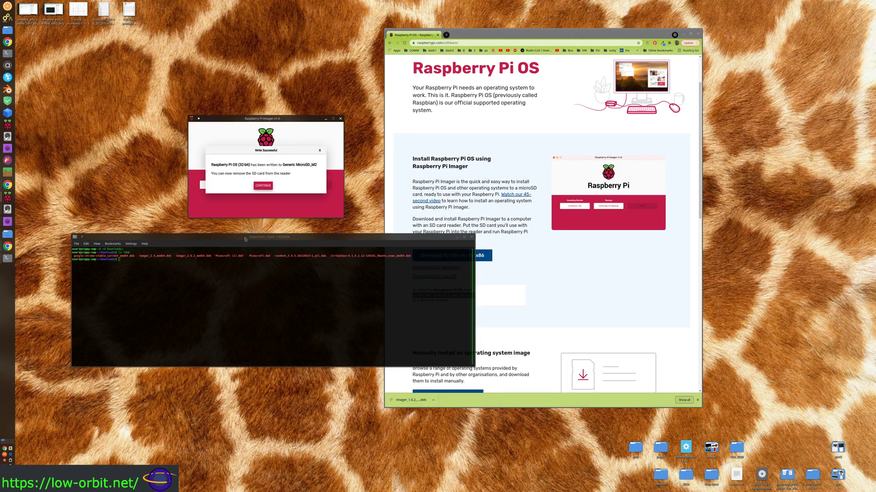
click(266, 186)
click(264, 185)
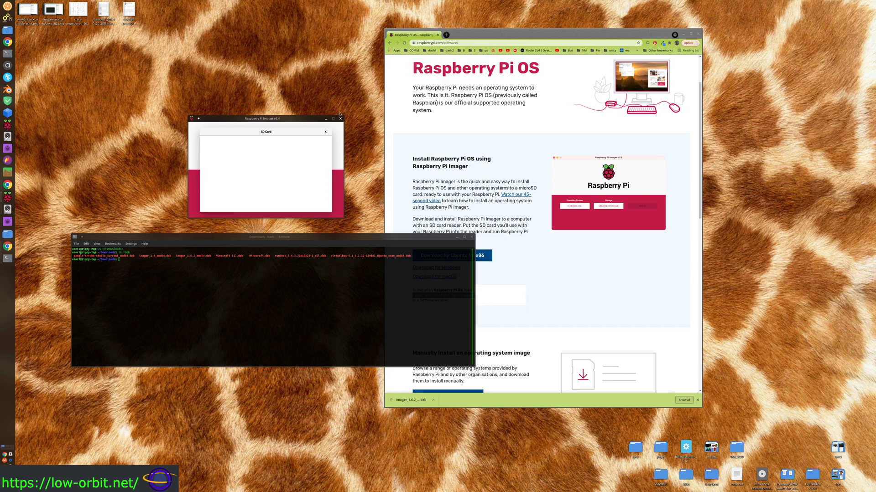
click(337, 143)
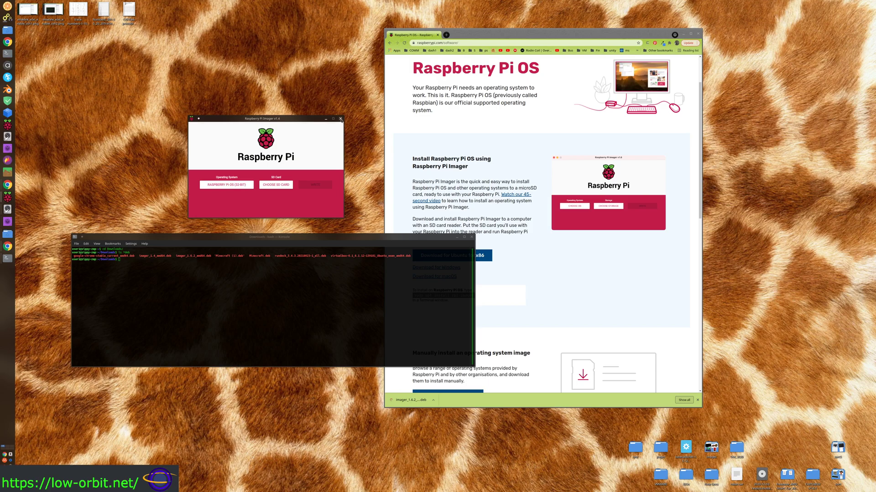
click(341, 119)
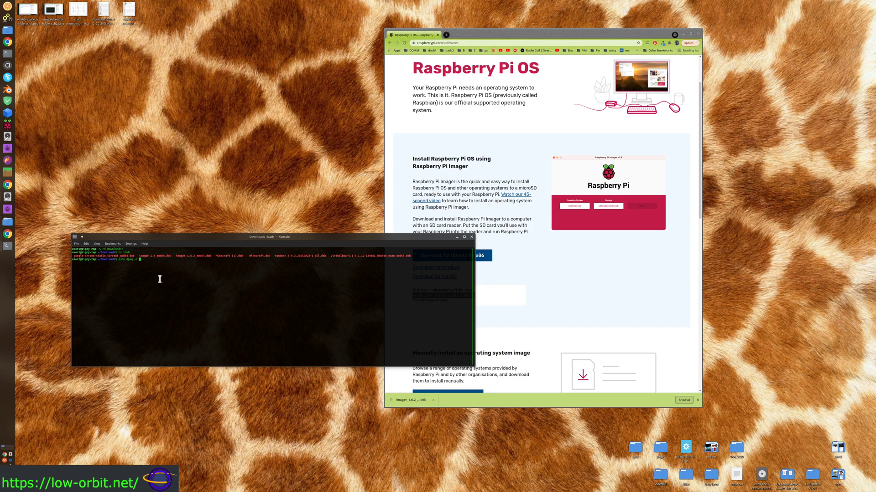
Step: Copy the imager_1.6.2_amd64.deb file name from the terminal listing
drag(145, 256, 169, 257)
double_click(140, 256)
double_click(188, 256)
right_click(192, 257)
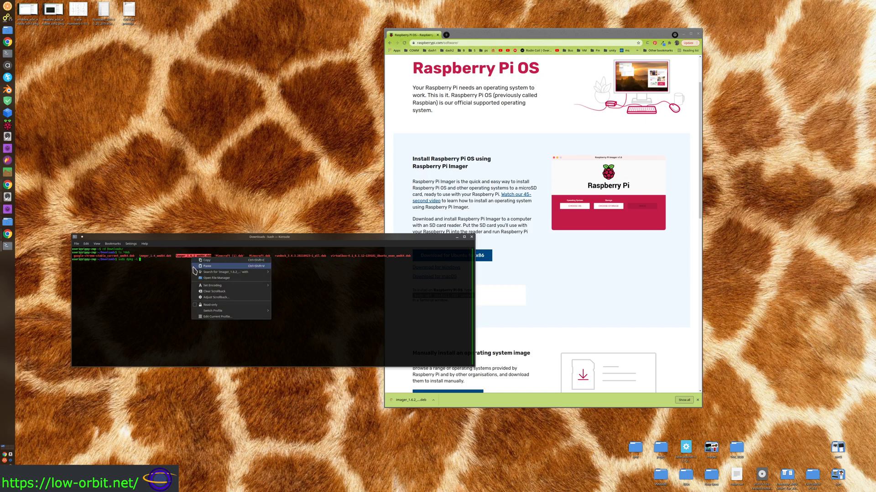
click(195, 262)
Step: Install imager_1.6.2_amd64.deb with sudo dpkg -i, then confirm rpi-imager via dpkg -l | grep -i imager
click(195, 278)
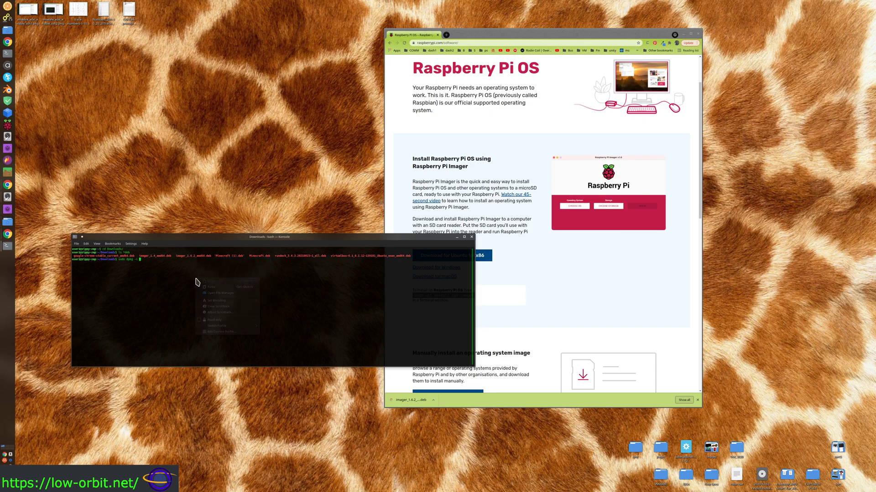
right_click(196, 279)
click(201, 288)
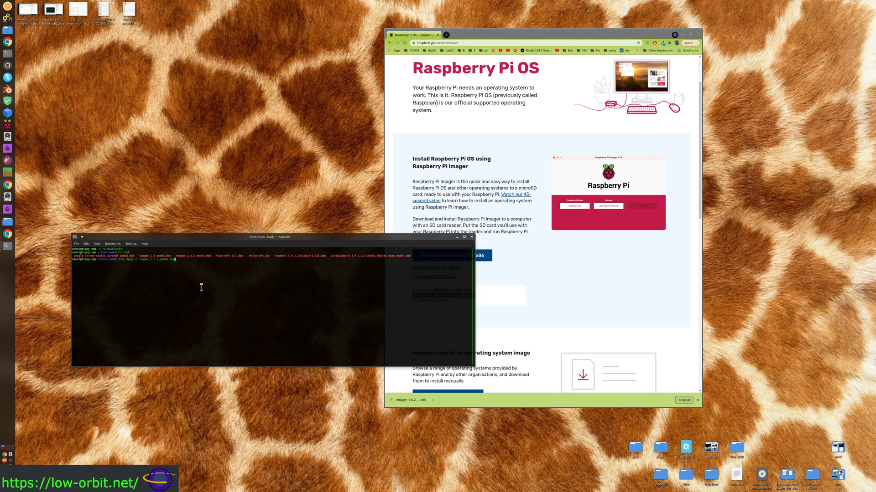
key(Return)
key(Return)
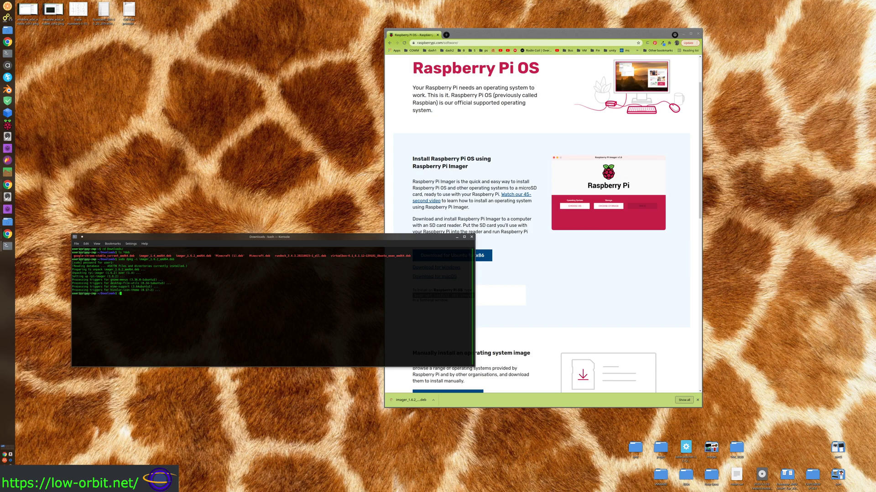
key(Return)
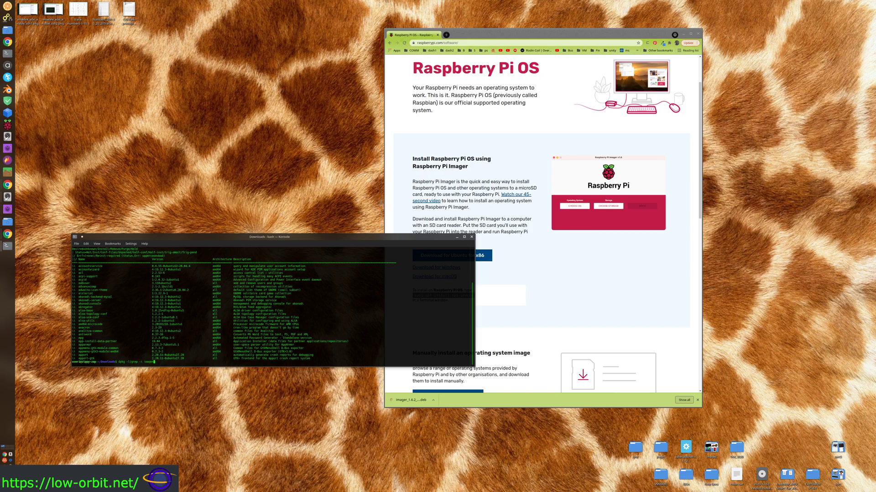
key(Return)
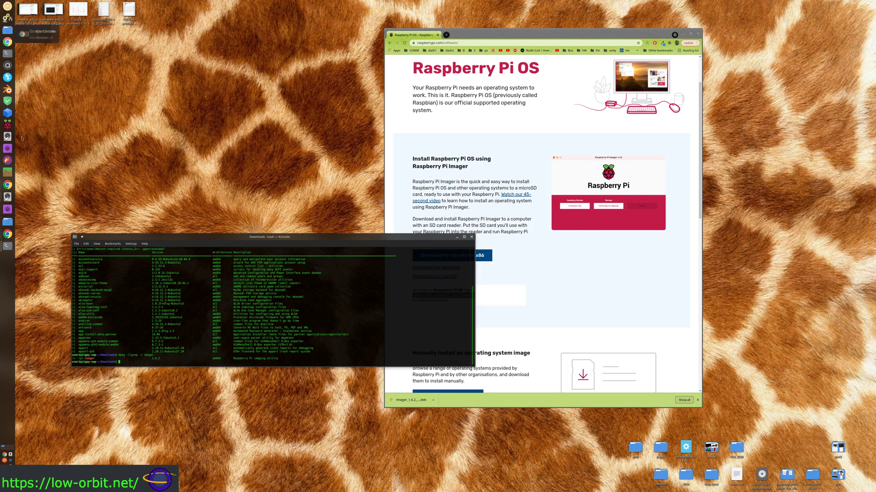
Step: Launch Raspberry Pi Imager, place it above the terminal, and scroll through the CHOOSE OS list
click(7, 126)
drag(414, 197, 197, 136)
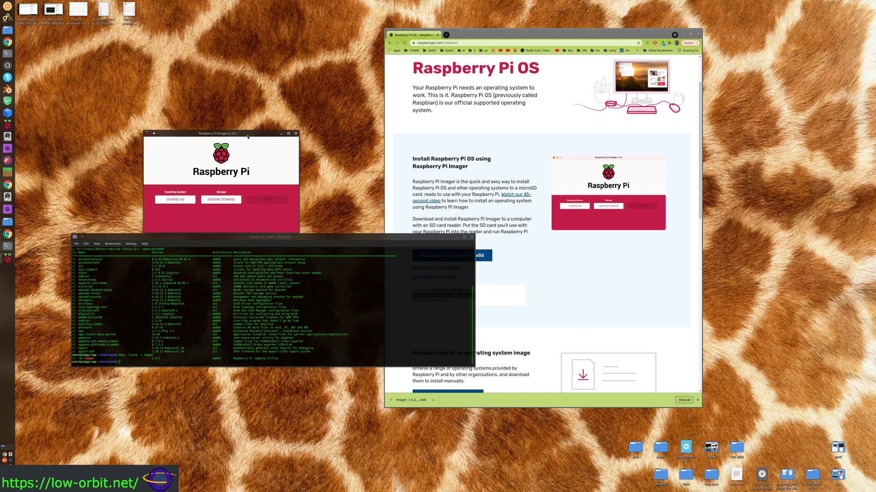
click(201, 160)
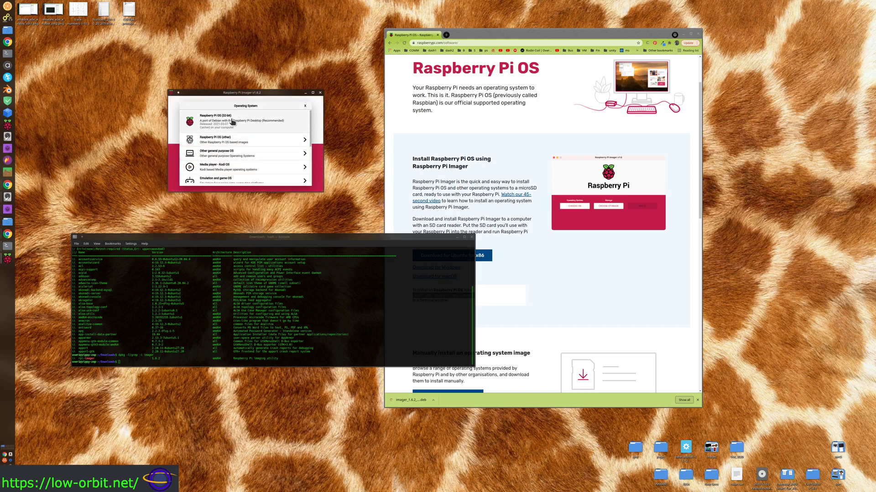
scroll(257, 143, down, 5)
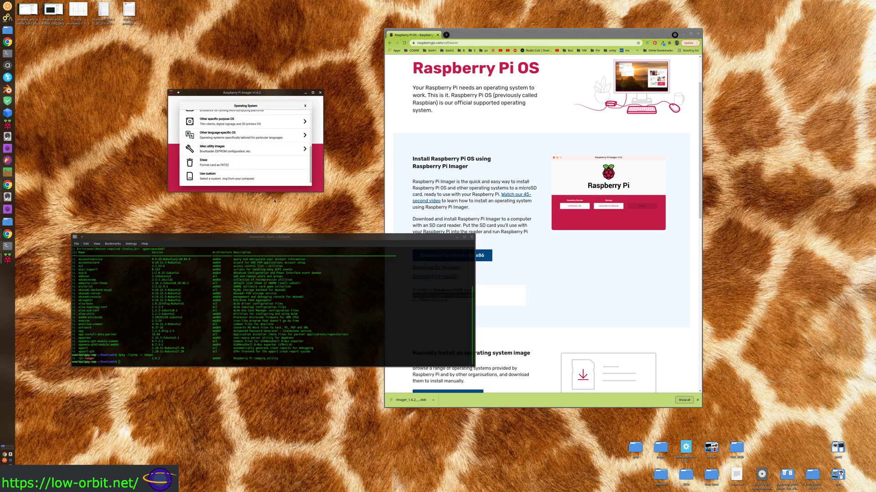
scroll(262, 173, up, 4)
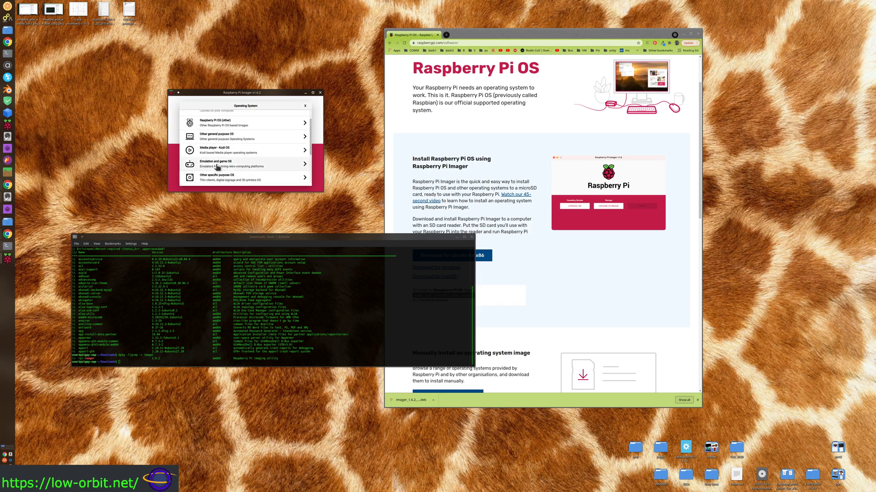
scroll(256, 155, up, 2)
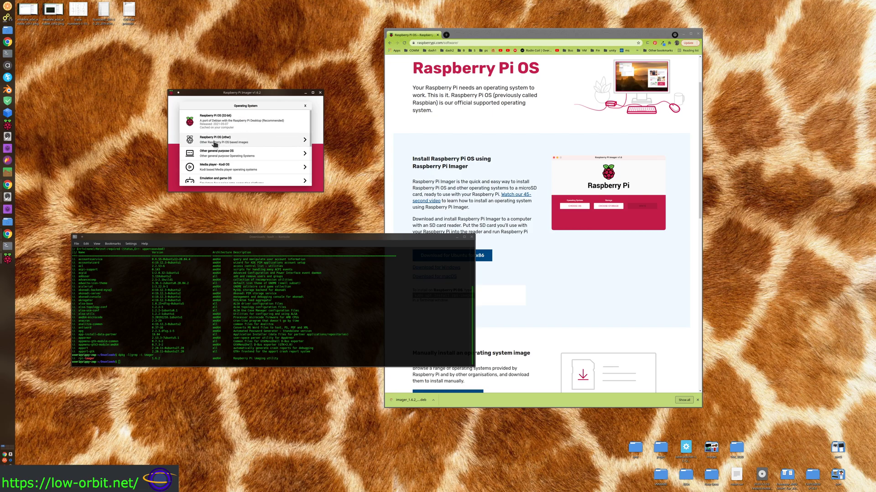
Step: Browse the other Raspberry Pi OS versions, other general purpose OS, and Media player - Kodi categories
click(304, 142)
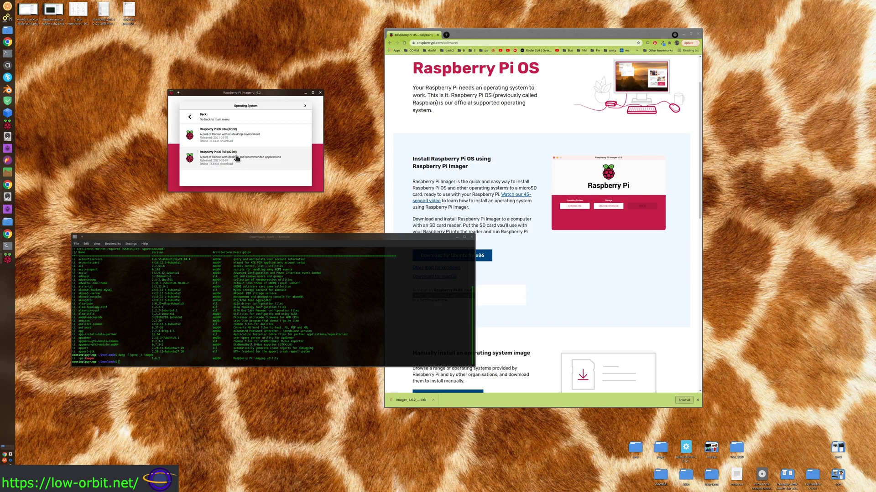
click(191, 119)
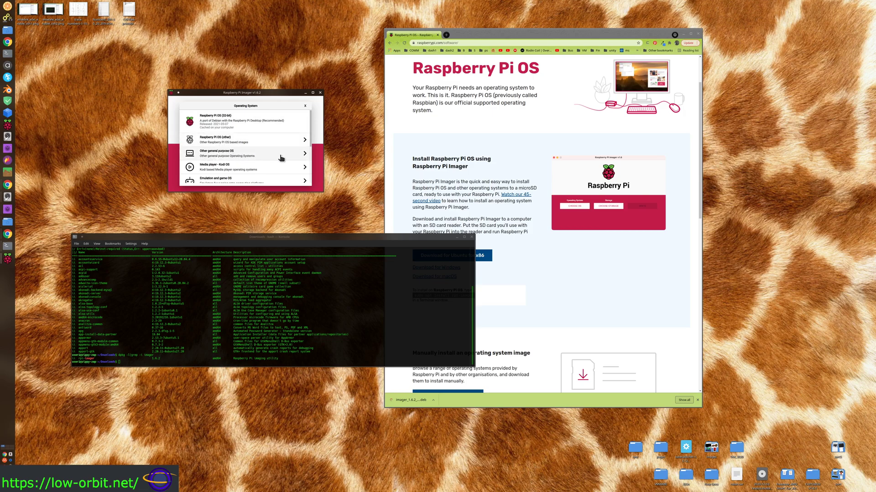
click(304, 157)
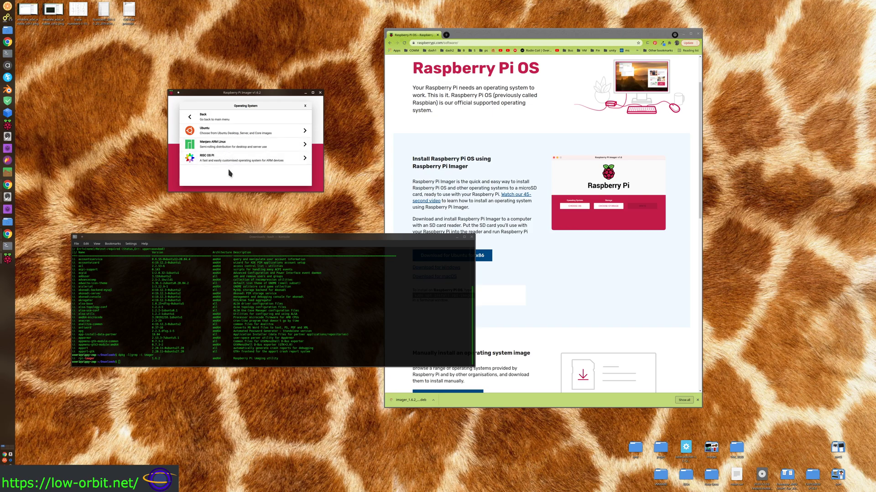
click(190, 121)
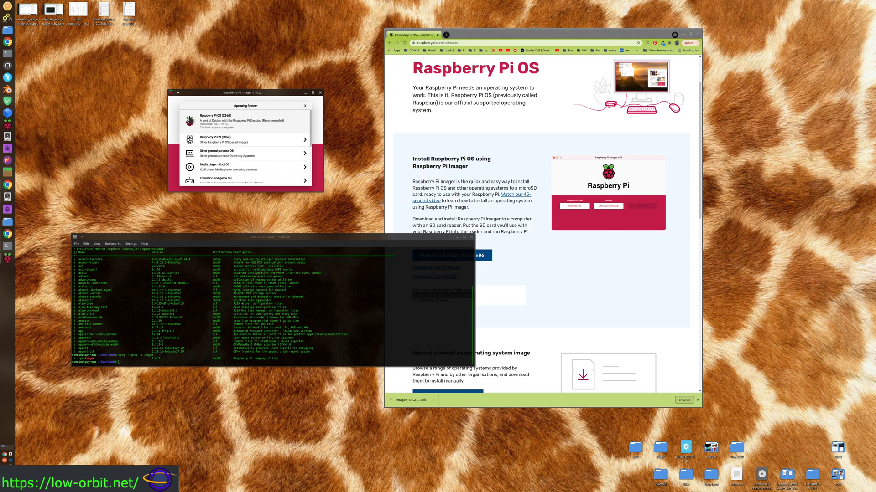
click(302, 167)
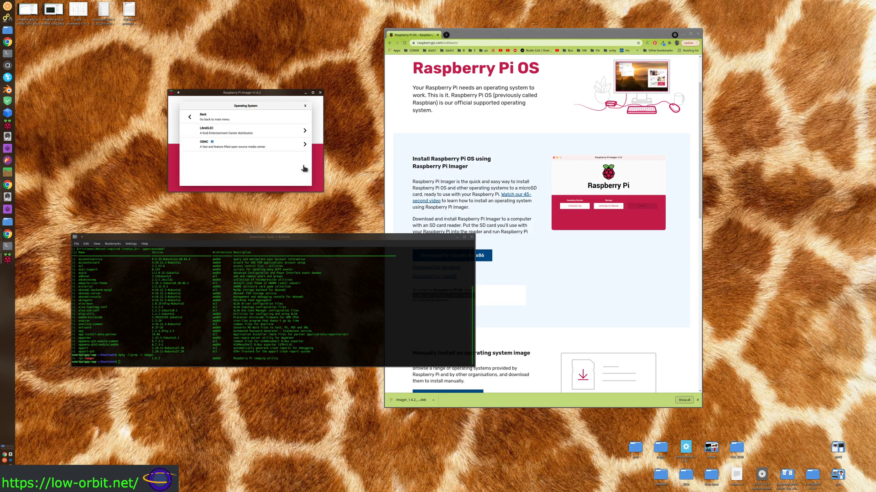
click(190, 120)
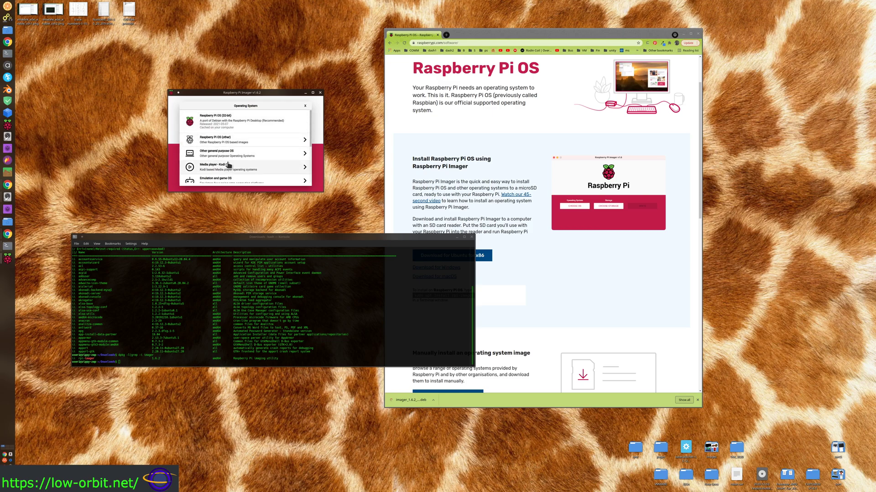
Step: Browse the Emulation and game, Other specific purpose, and language-specific categories, then close the list
scroll(228, 162, down, 2)
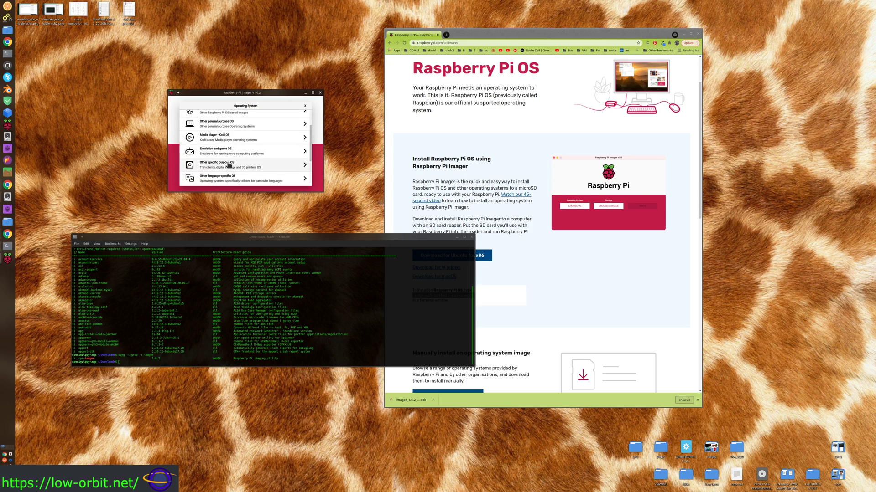
click(305, 151)
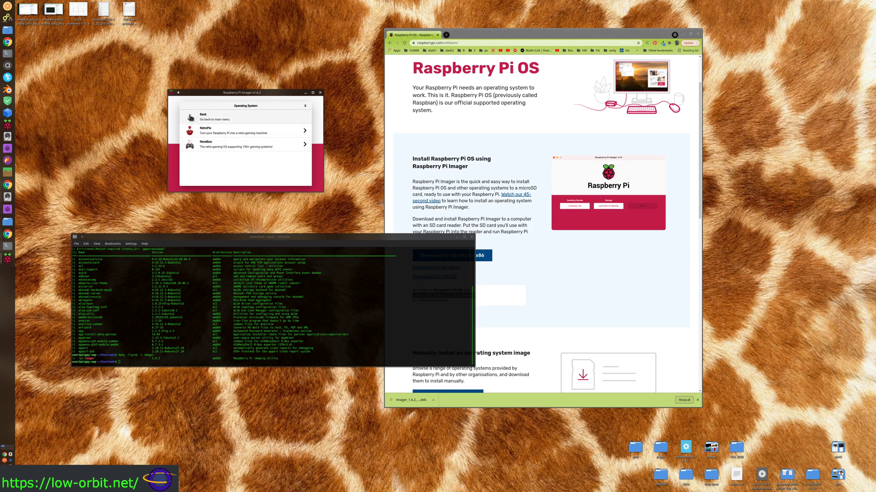
click(192, 117)
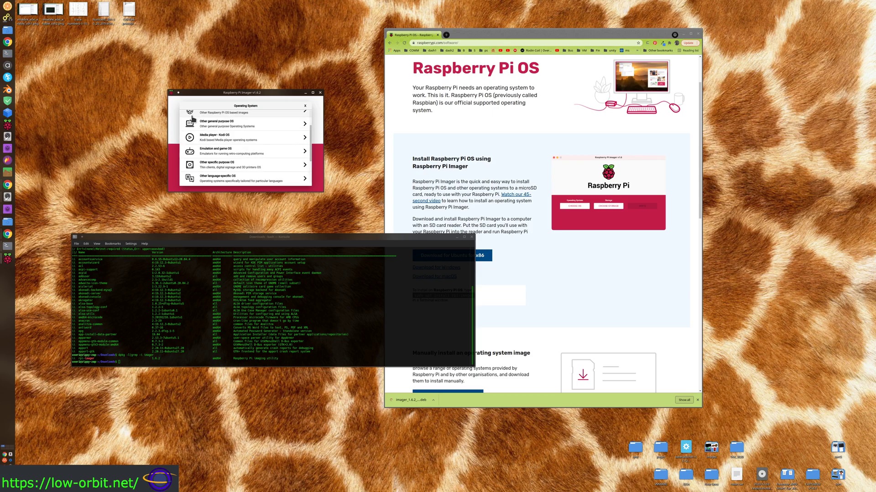
click(305, 165)
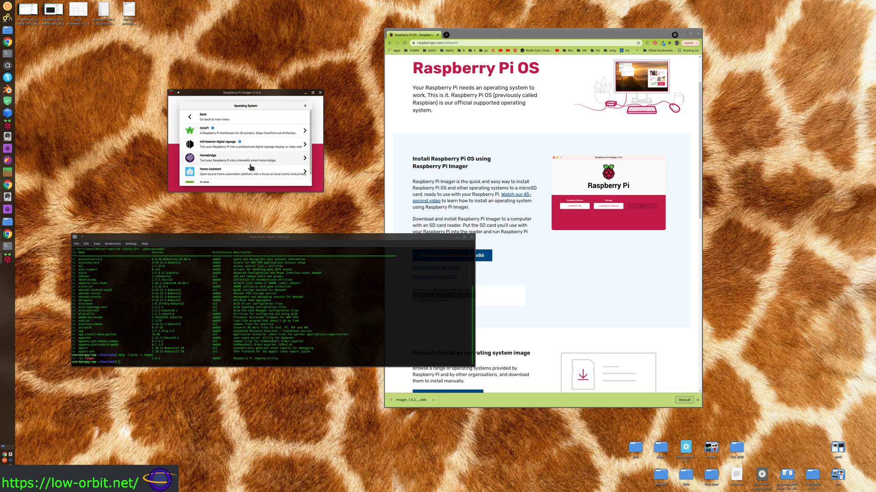
scroll(216, 175, down, 1)
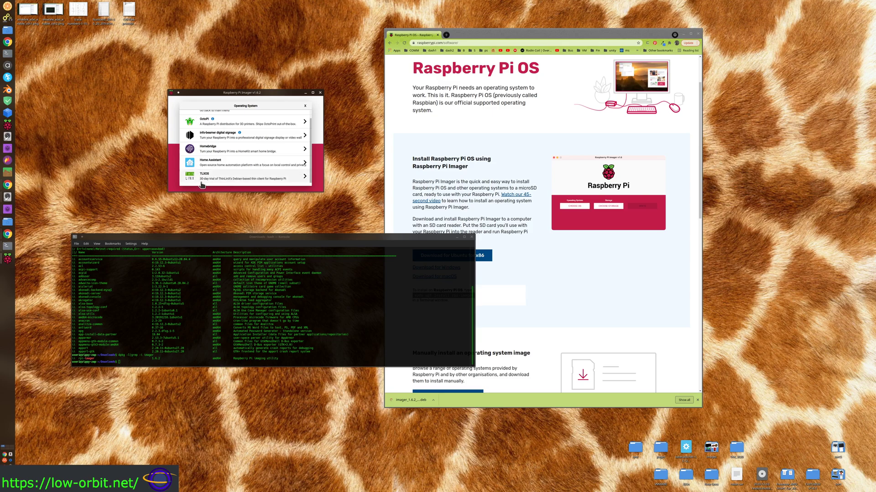
scroll(191, 122, up, 1)
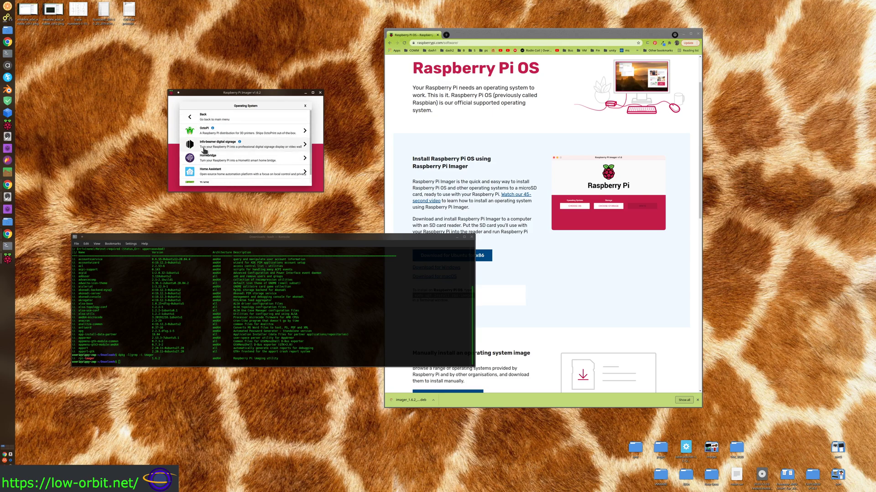
click(191, 119)
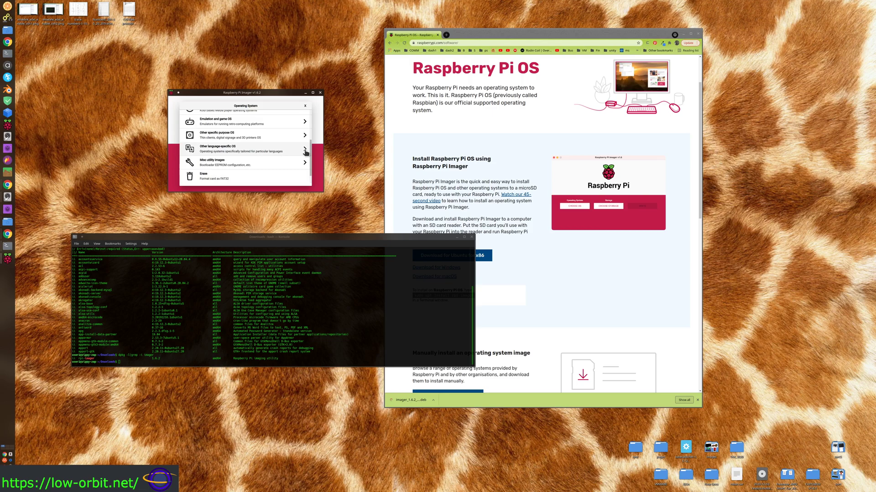
click(305, 151)
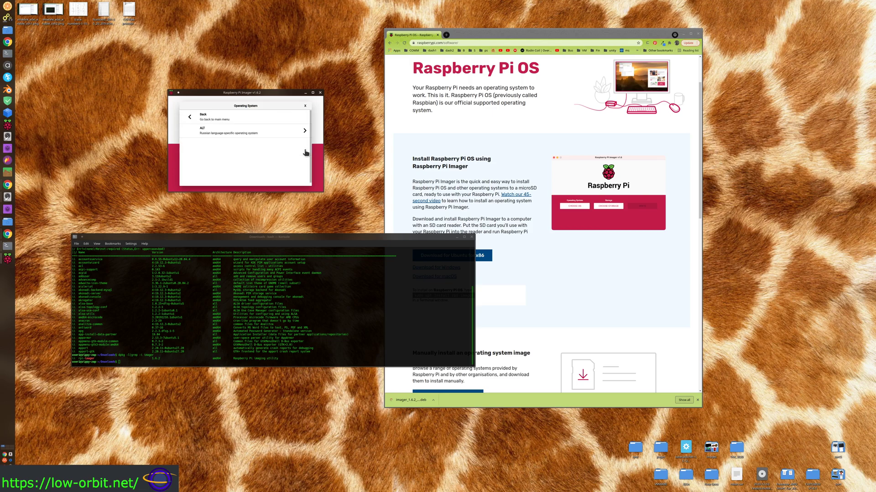
click(189, 117)
click(173, 122)
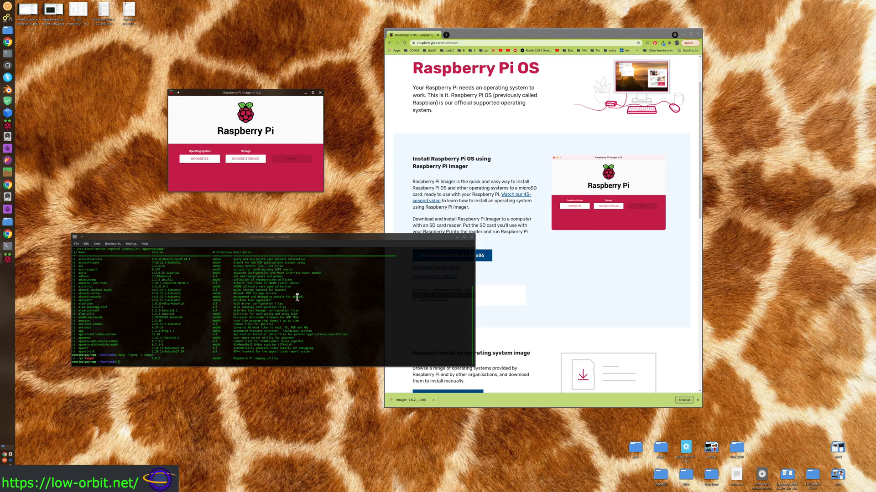
Step: Edit the recalled terminal command into sudo dpkg -i imager_1.6.2_amd64.deb without running it
click(342, 277)
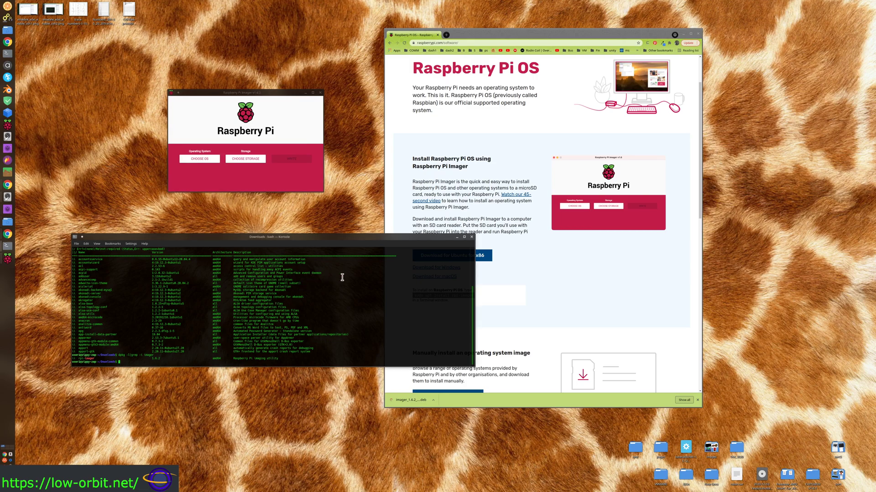
key(Up)
key(BackSpace)
key(BackSpace)
key(BackSpace)
key(BackSpace)
key(BackSpace)
key(BackSpace)
key(BackSpace)
key(BackSpace)
key(BackSpace)
key(BackSpace)
key(BackSpace)
key(BackSpace)
key(BackSpace)
key(BackSpace)
key(BackSpace)
key(BackSpace)
text(i imager_1.6.2_amd64.deb)
key(Home)
text(sudo)
Step: Bring the Raspberry Pi OS download page in Chrome to the front and scroll it
click(500, 159)
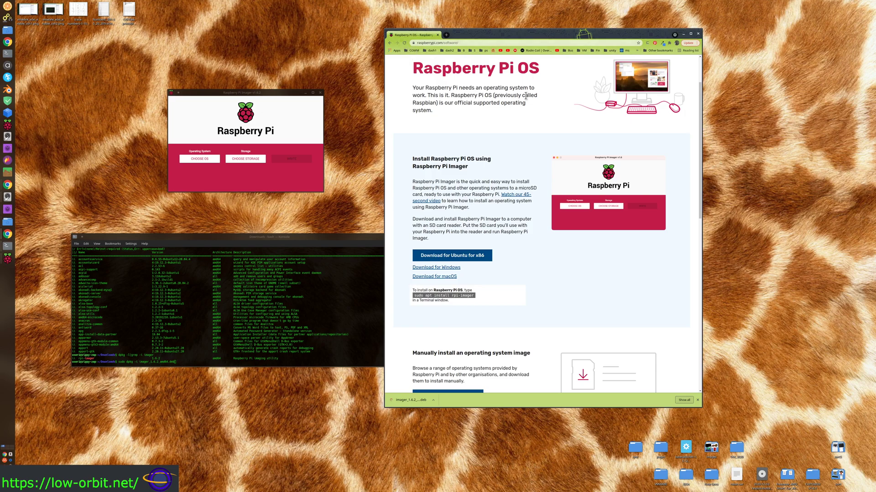
scroll(525, 96, up, 1)
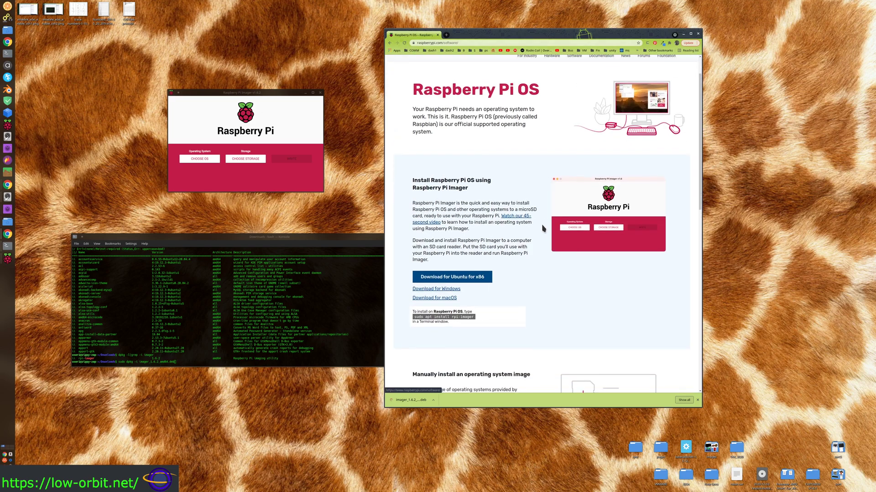
scroll(542, 228, down, 1)
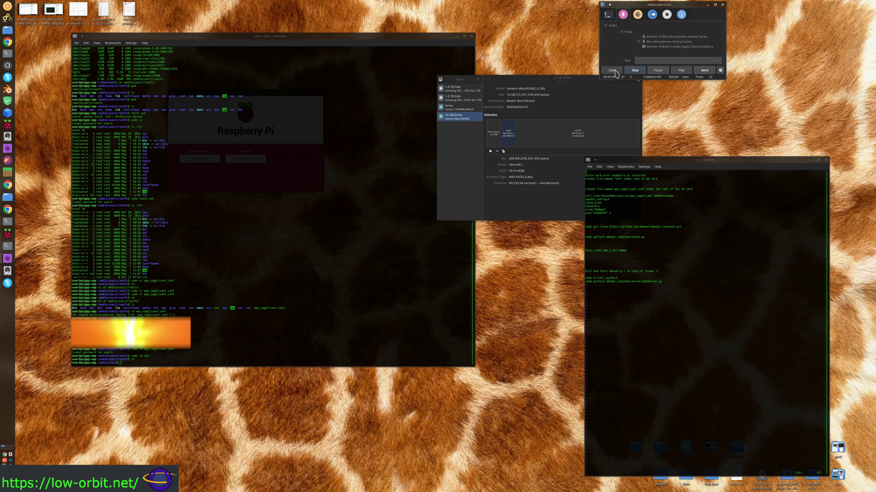
Step: Minimize the screen recorder and clear the left Konsole terminal with clear
click(707, 4)
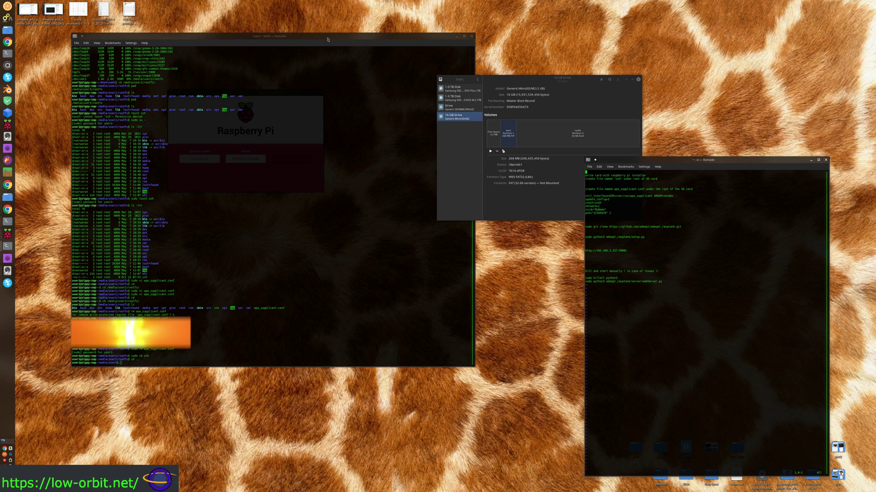
click(308, 138)
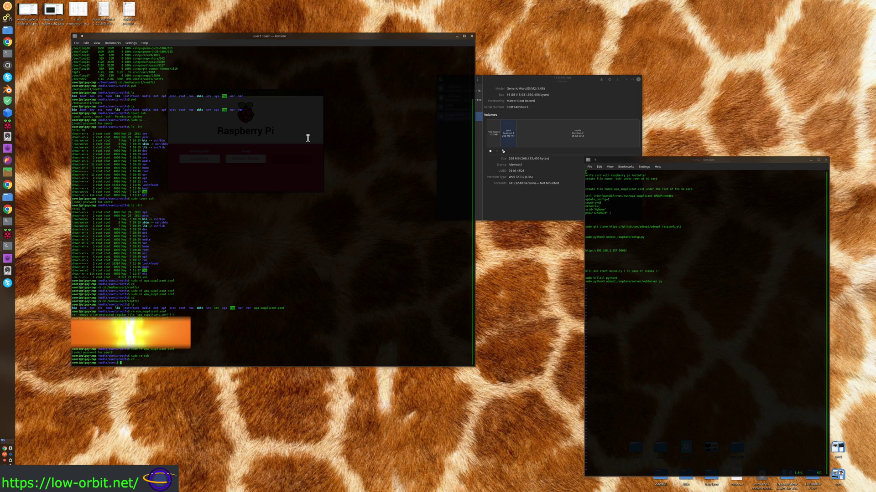
text(clear)
key(Return)
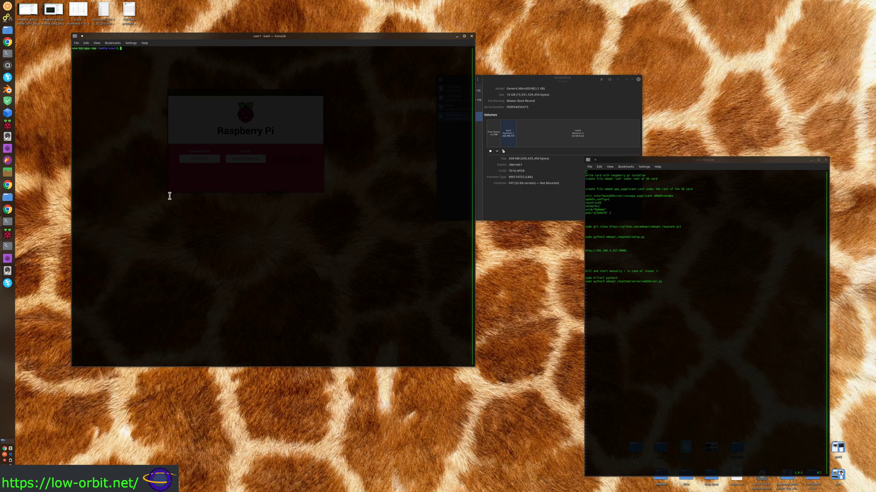
Step: Mount the SD card's 268 MB FAT32 boot partition in Disks and list /media/user1 in Konsole
click(528, 82)
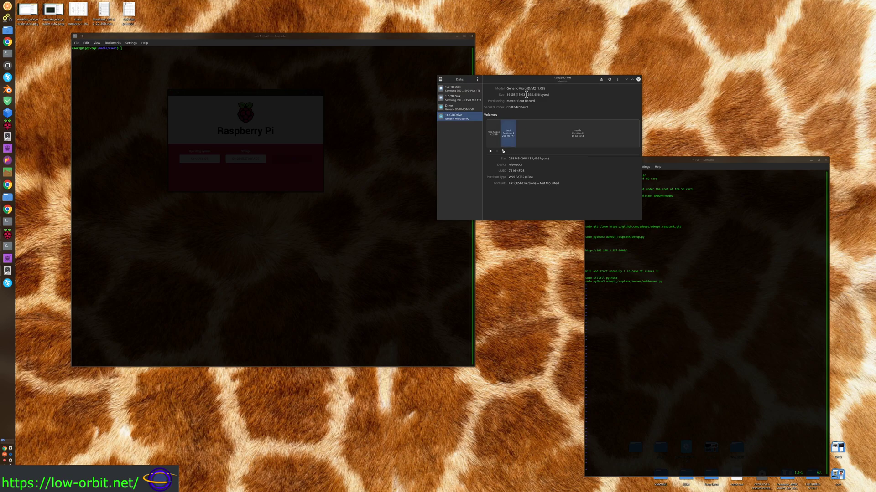
click(491, 151)
click(222, 222)
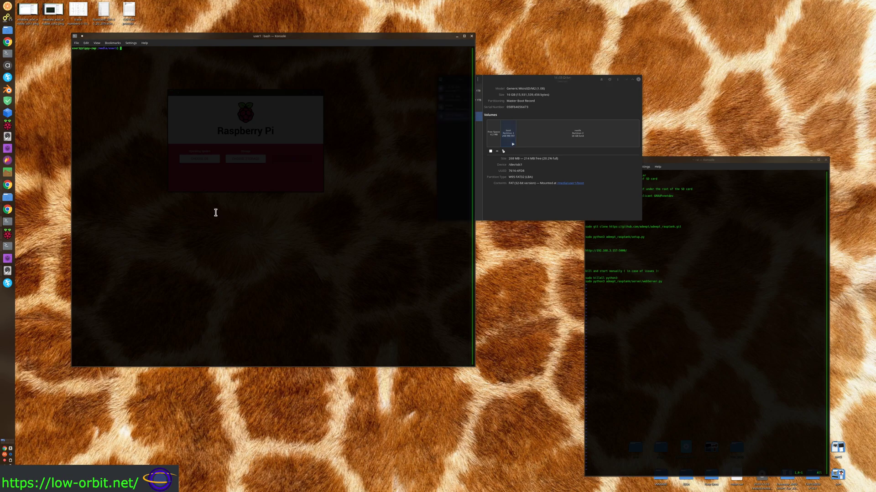
text(ls)
key(Return)
text(boo)
click(513, 83)
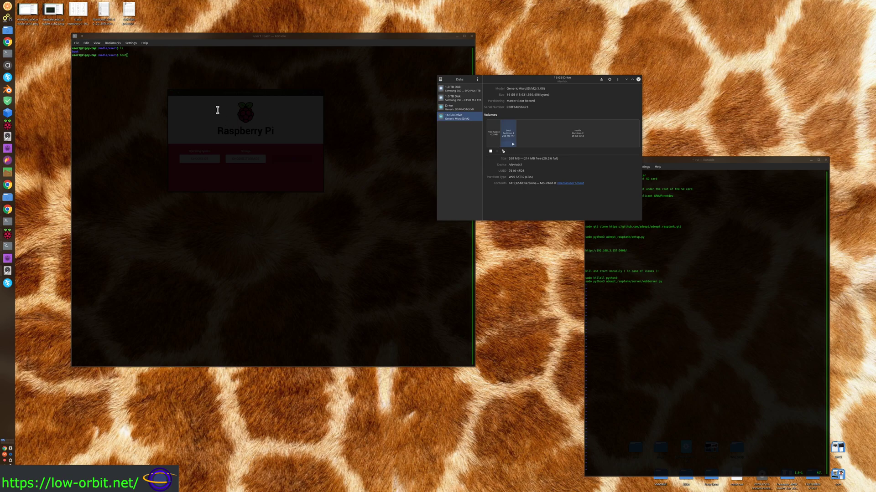
click(194, 72)
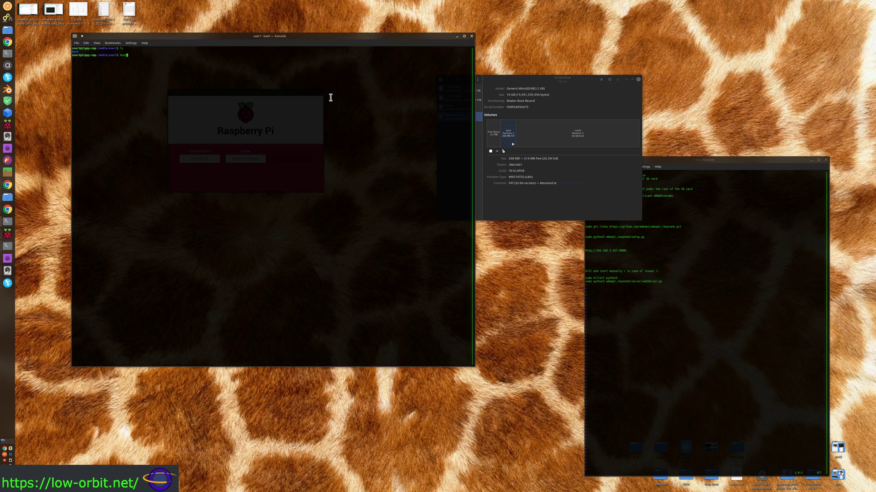
Step: Move into the boot partition folder and confirm its path with pwd and usage with df -h
key(Left)
key(Left)
key(Left)
text(d)
key(Return)
text(pwd)
key(Return)
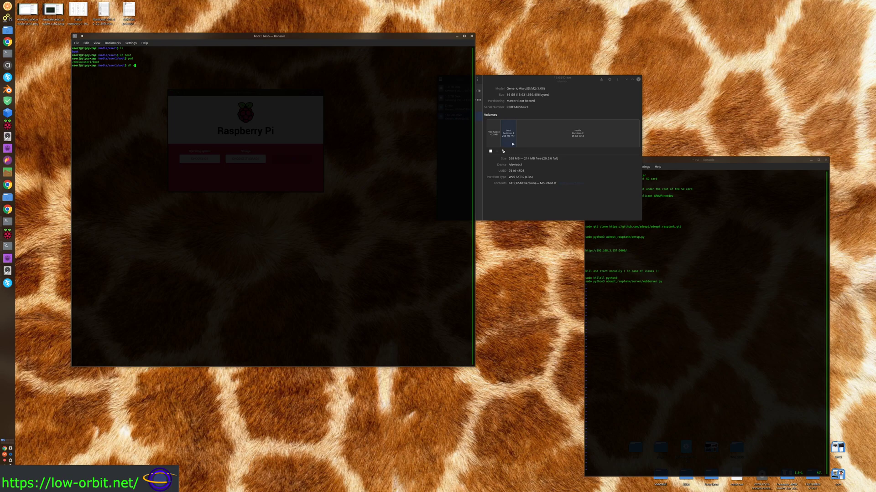
text(.)
key(Return)
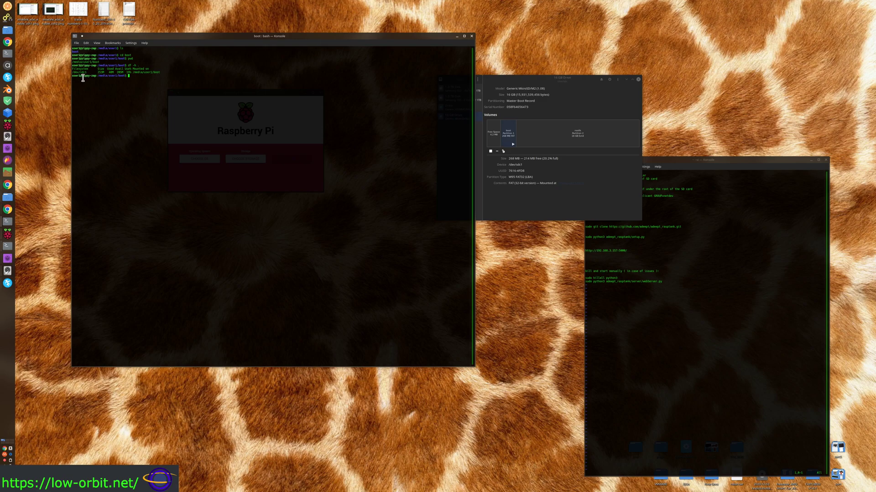
Step: List the boot partition's files with ls and ls -ltr
click(557, 171)
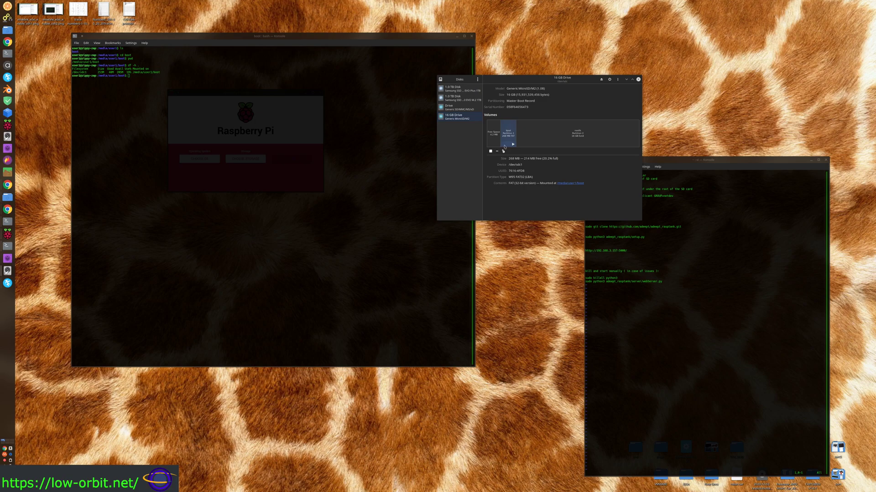
click(302, 156)
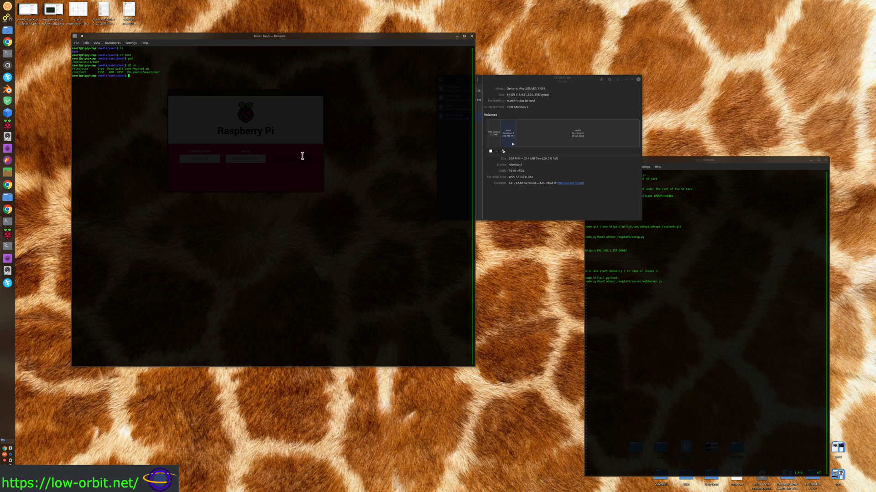
text(ls)
key(Return)
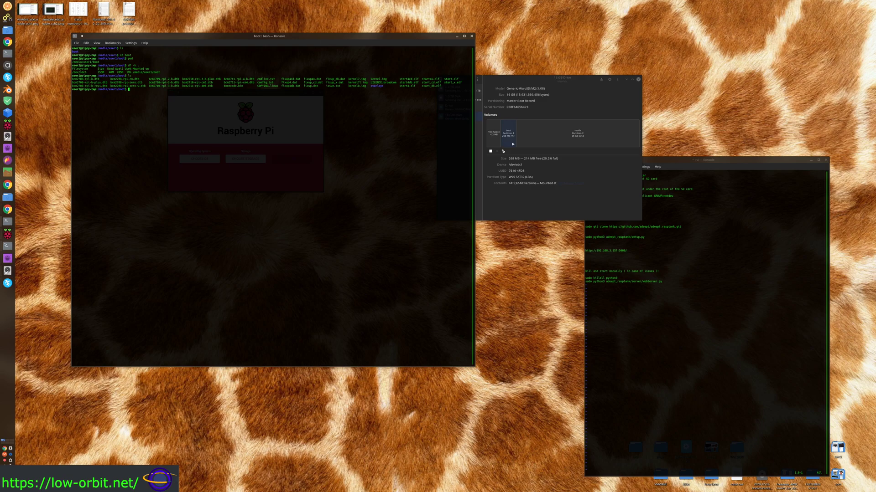
text(t)
key(BackSpace)
key(BackSpace)
key(Return)
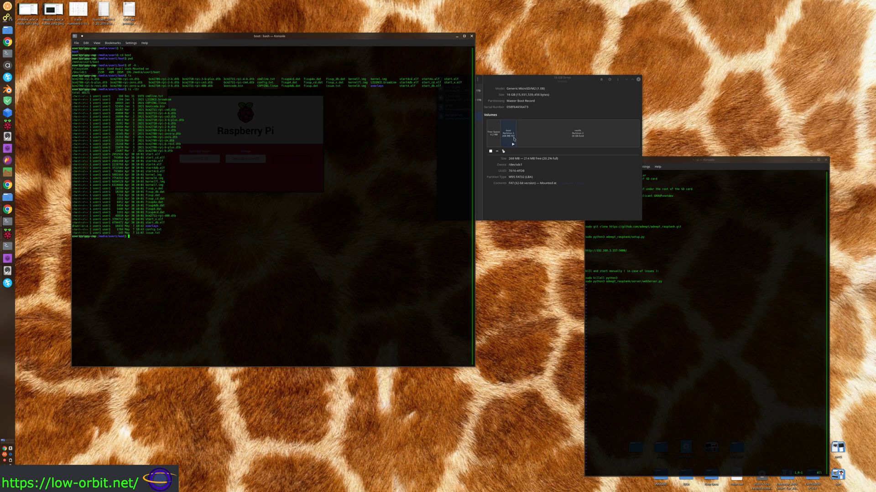
Step: Compare the SD card's rootfs and boot partition details in Disks
click(555, 80)
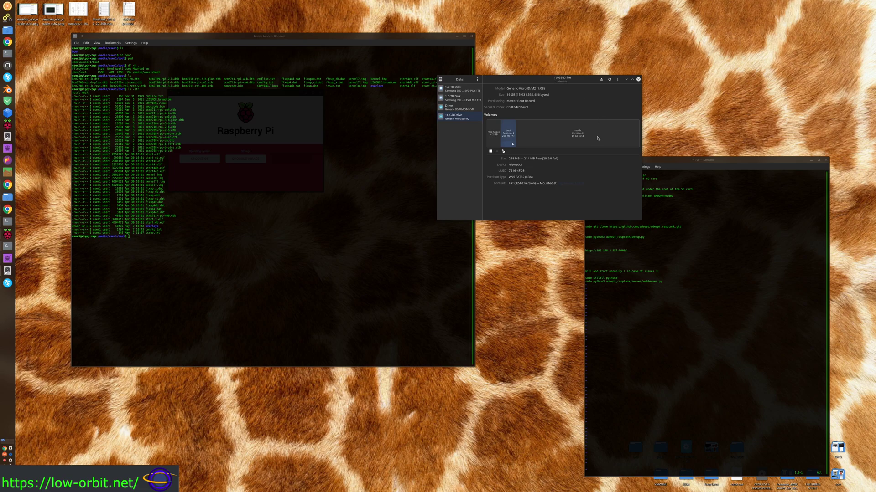
click(574, 137)
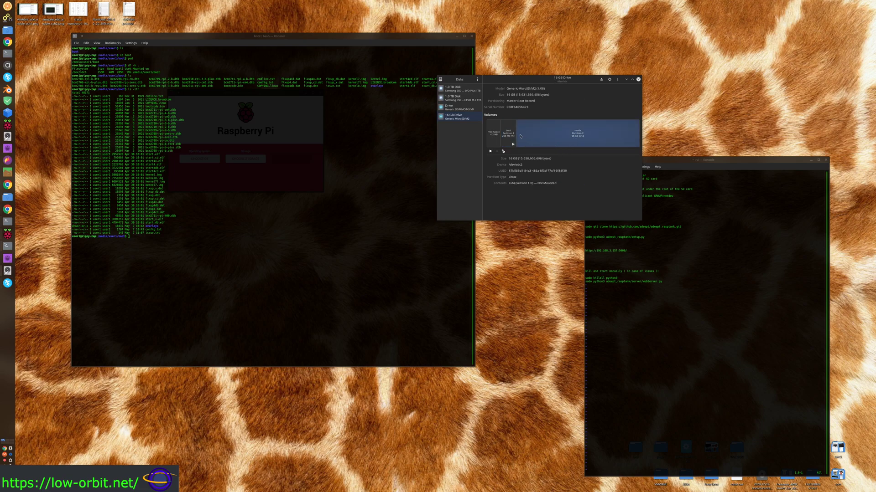
click(509, 135)
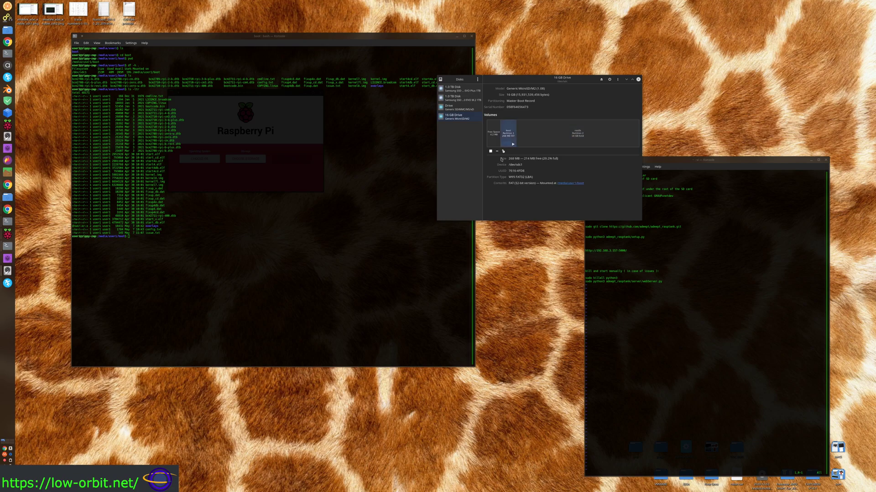
click(189, 155)
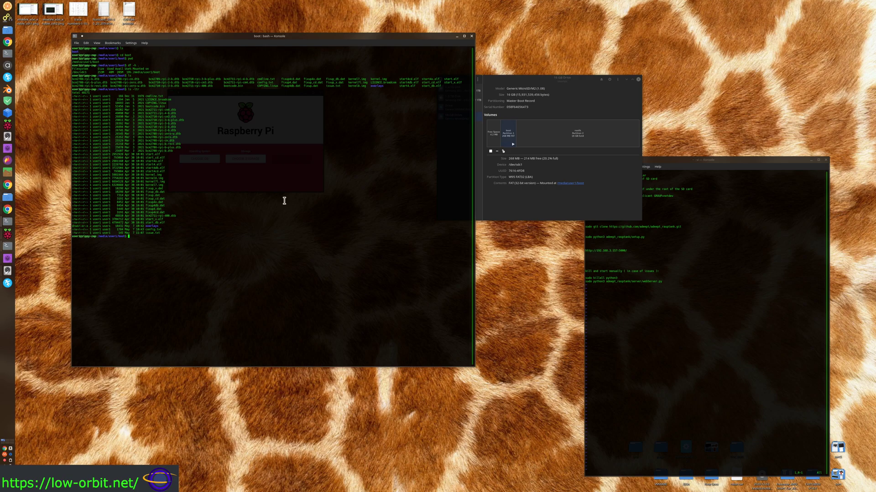
Step: Create an empty ssh file on the boot partition and confirm it appears in ls
text(touch ssh)
key(Return)
text(ls)
key(Return)
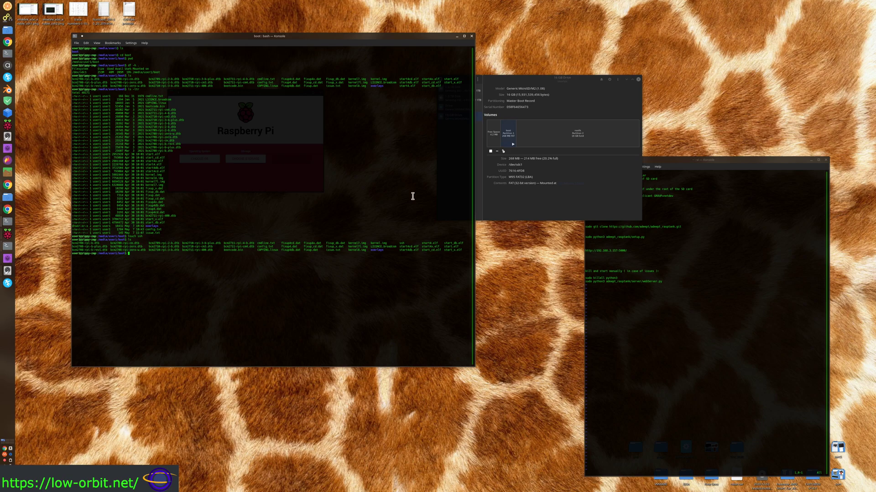
click(675, 246)
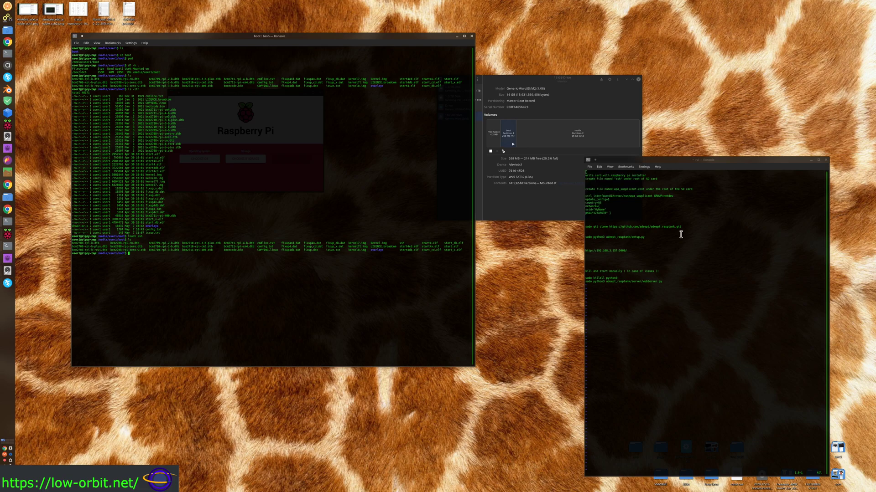
Step: Open a new wpa_supplicant.conf in vi, using the filename copied from the notes
double_click(618, 189)
right_click(618, 189)
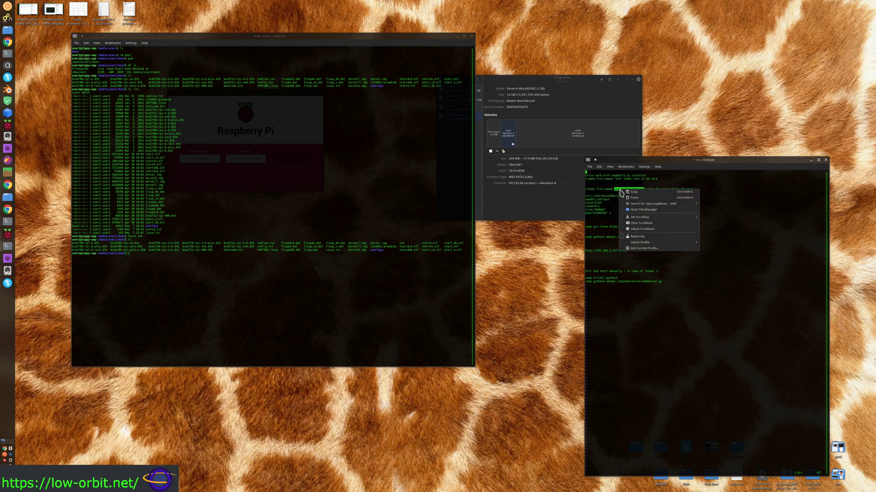
click(631, 196)
click(359, 219)
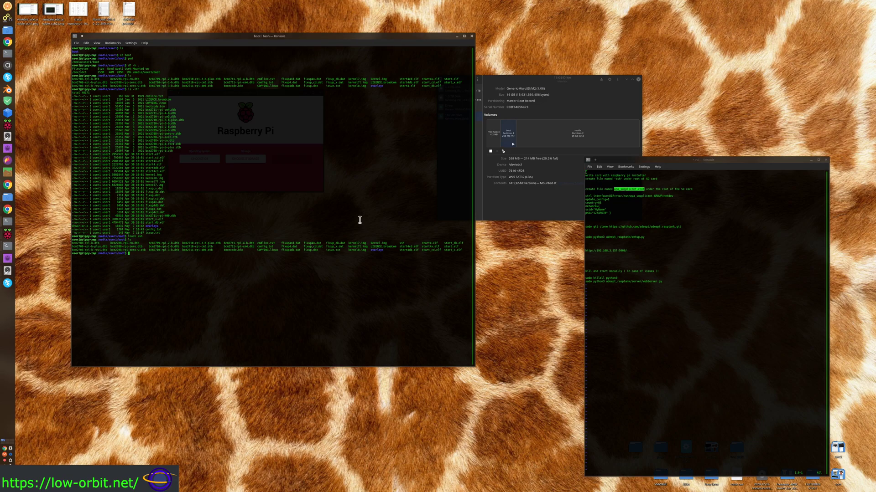
right_click(258, 161)
click(270, 169)
key(Return)
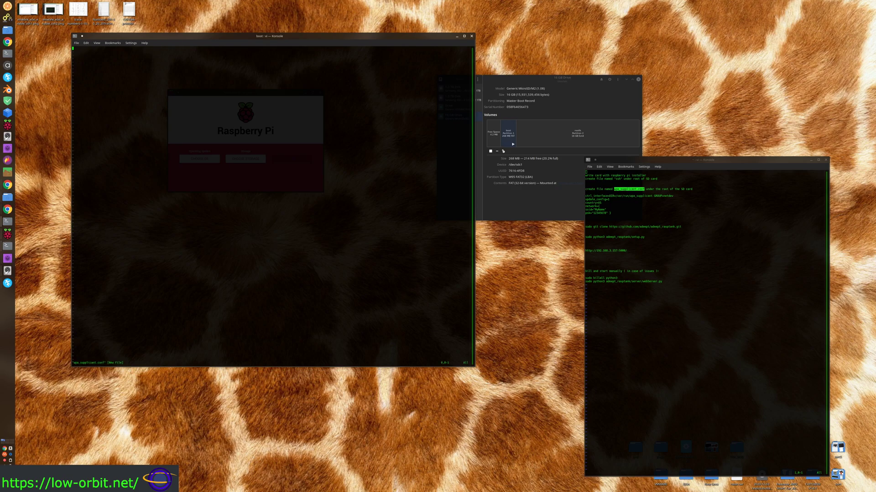
Step: Paste the Wi-Fi configuration block from the notes into the file and leave insert mode
key(i)
drag(620, 212, 584, 195)
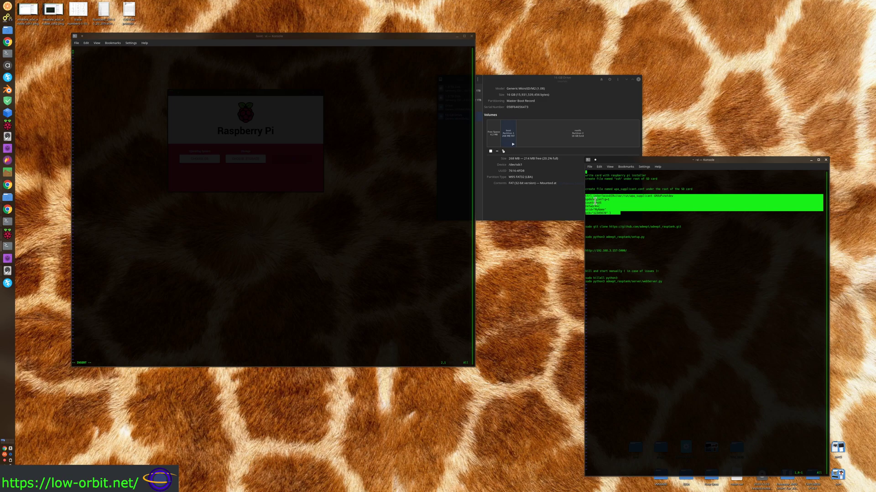
right_click(598, 204)
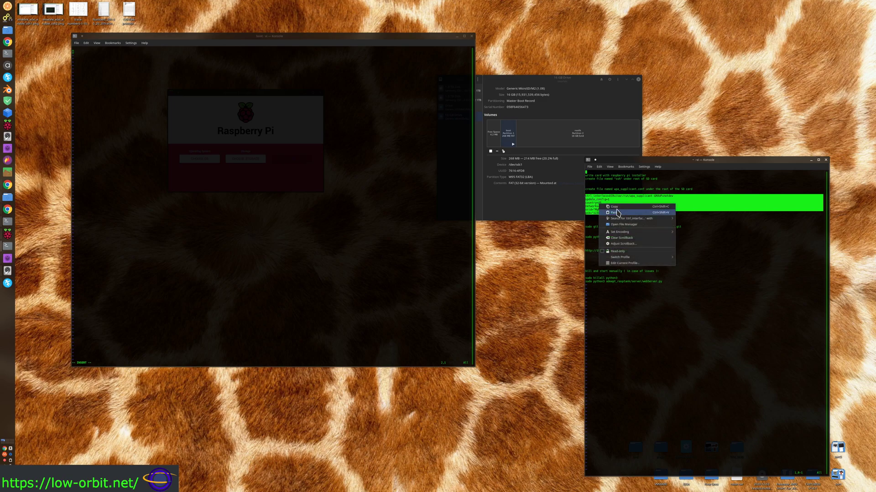
click(615, 207)
click(178, 156)
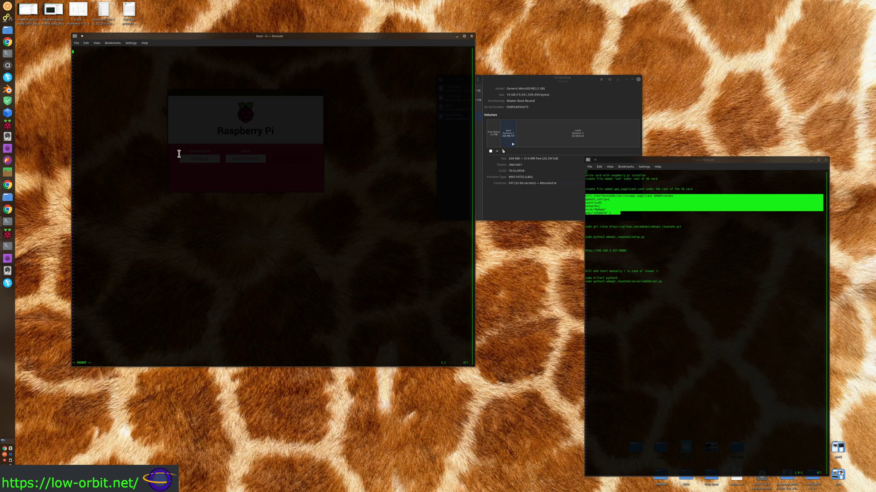
right_click(180, 150)
click(196, 160)
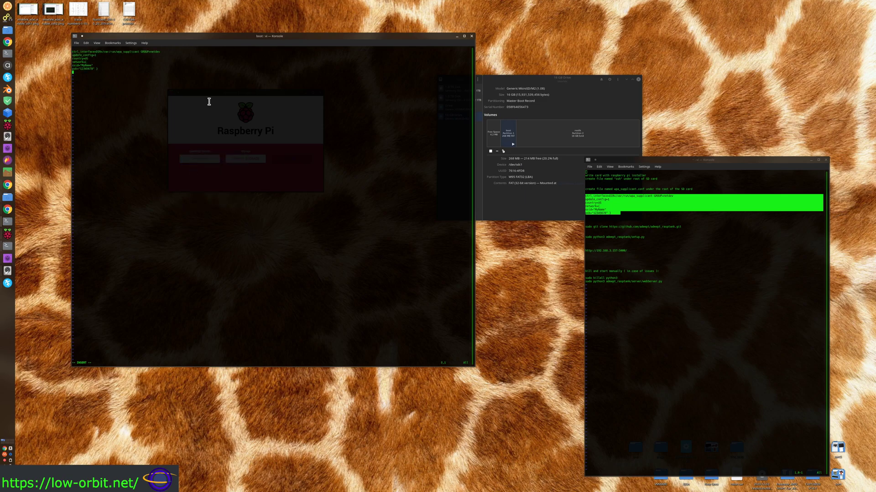
key(Return)
key(Escape)
Step: Highlight the key settings: update_config=1, country=US, the network password and ssid MyName
mouse_move(73, 54)
mouse_down()
mouse_move(156, 52)
mouse_move(73, 57)
mouse_up()
triple_click(78, 57)
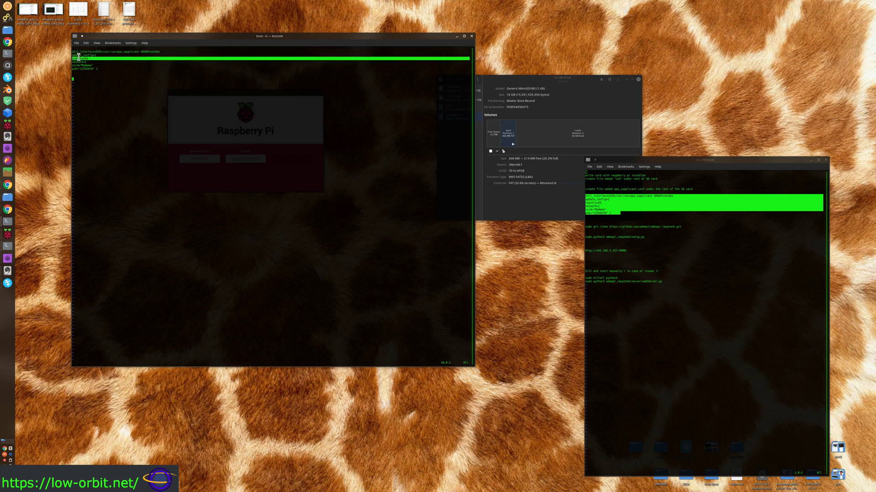
click(104, 79)
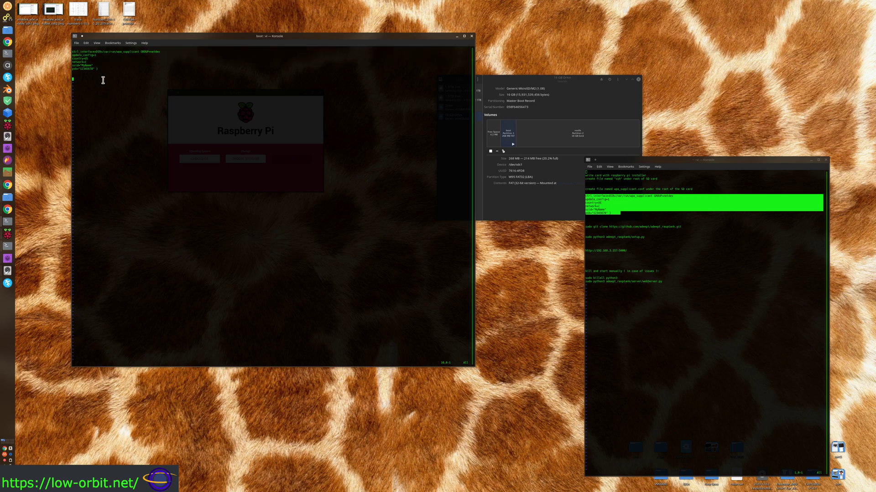
double_click(81, 59)
click(88, 65)
double_click(89, 68)
double_click(83, 65)
click(130, 107)
Step: Save wpa_supplicant.conf and quit vi with :wq, returning to the shell prompt
text(:wq)
key(Return)
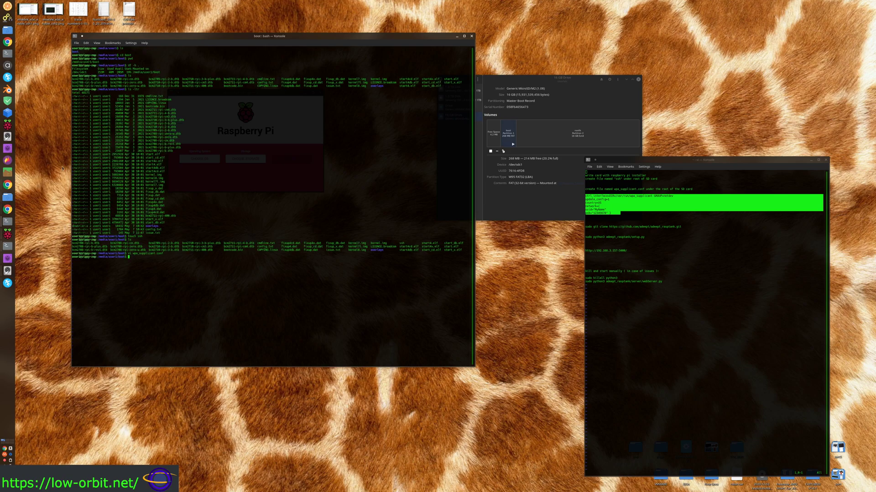
double_click(137, 253)
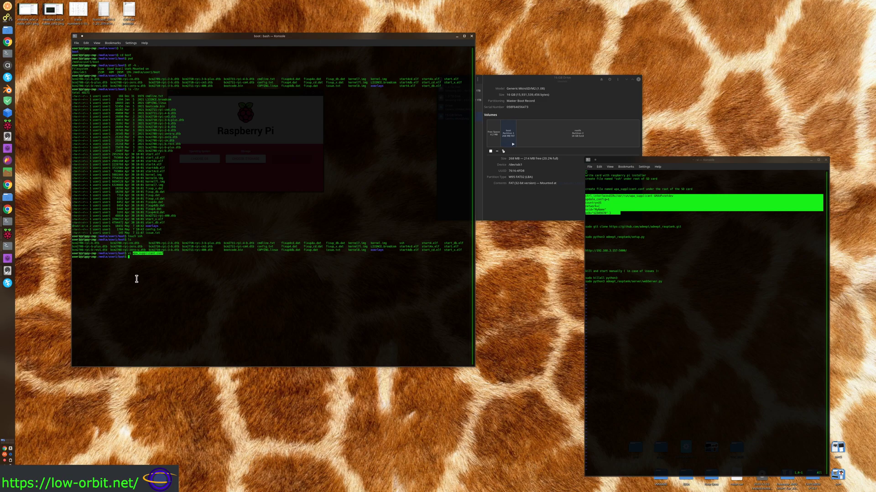